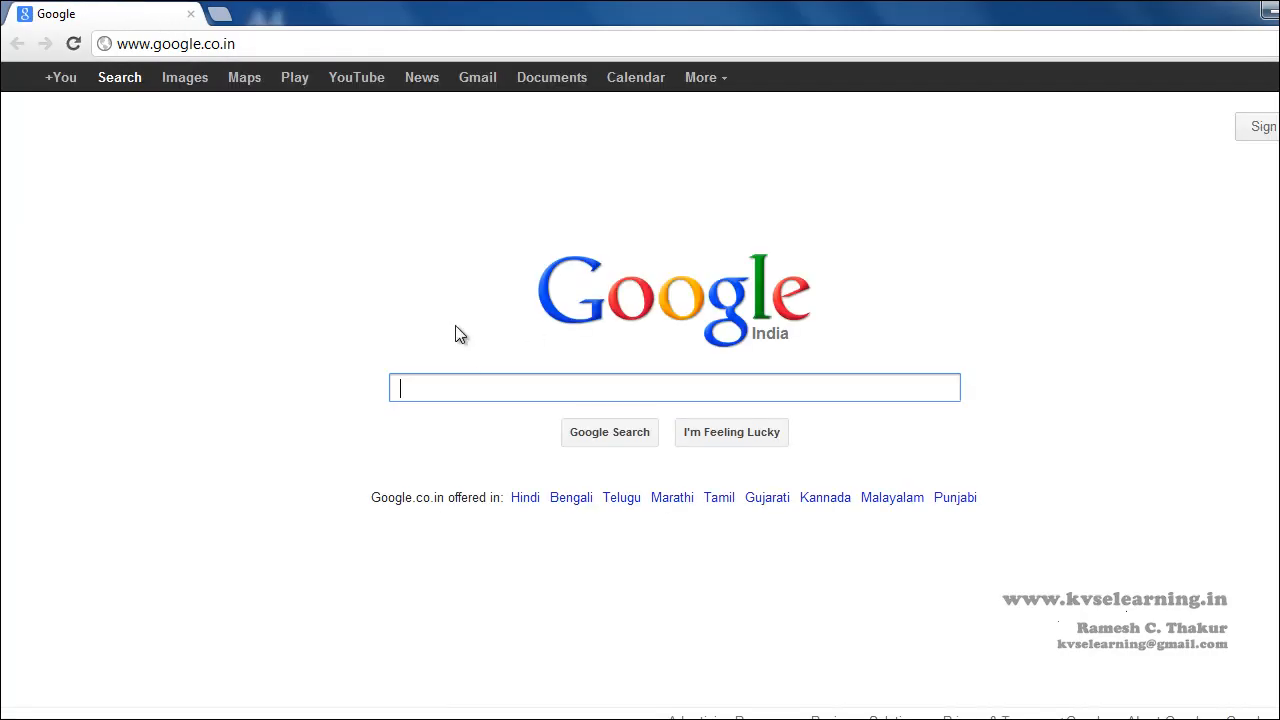
text(Code)
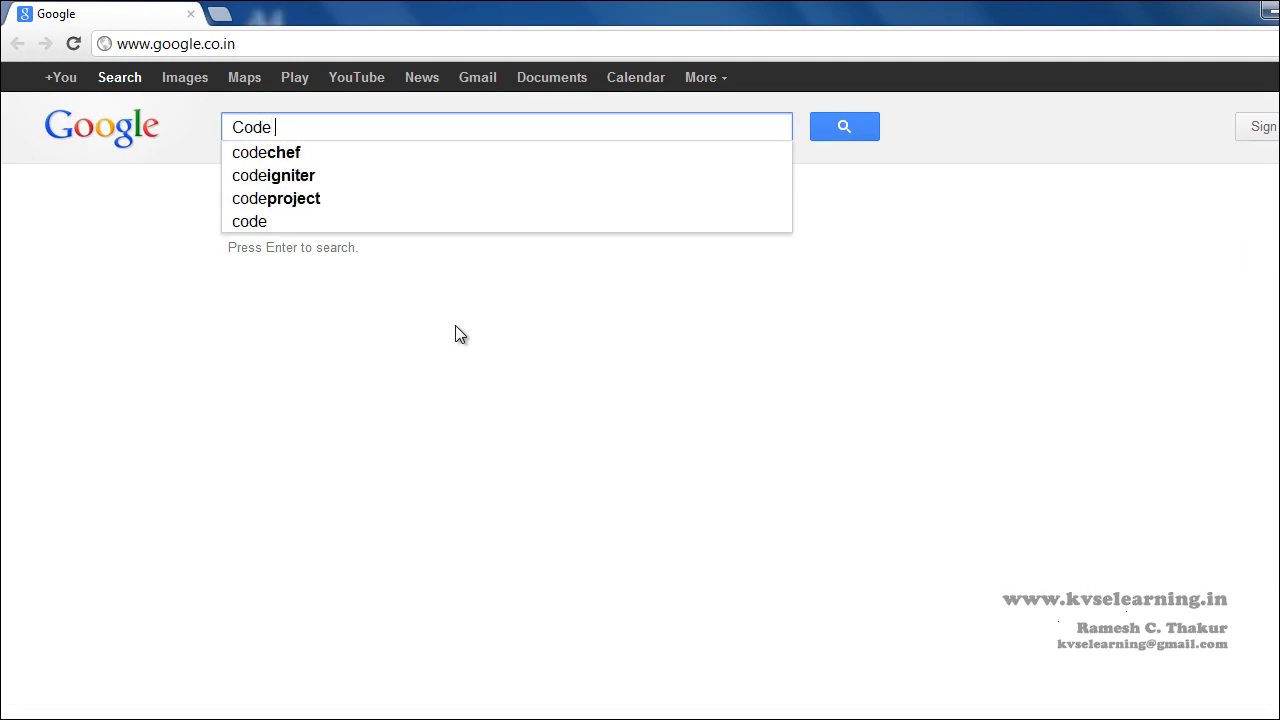
key(Down)
key(Return)
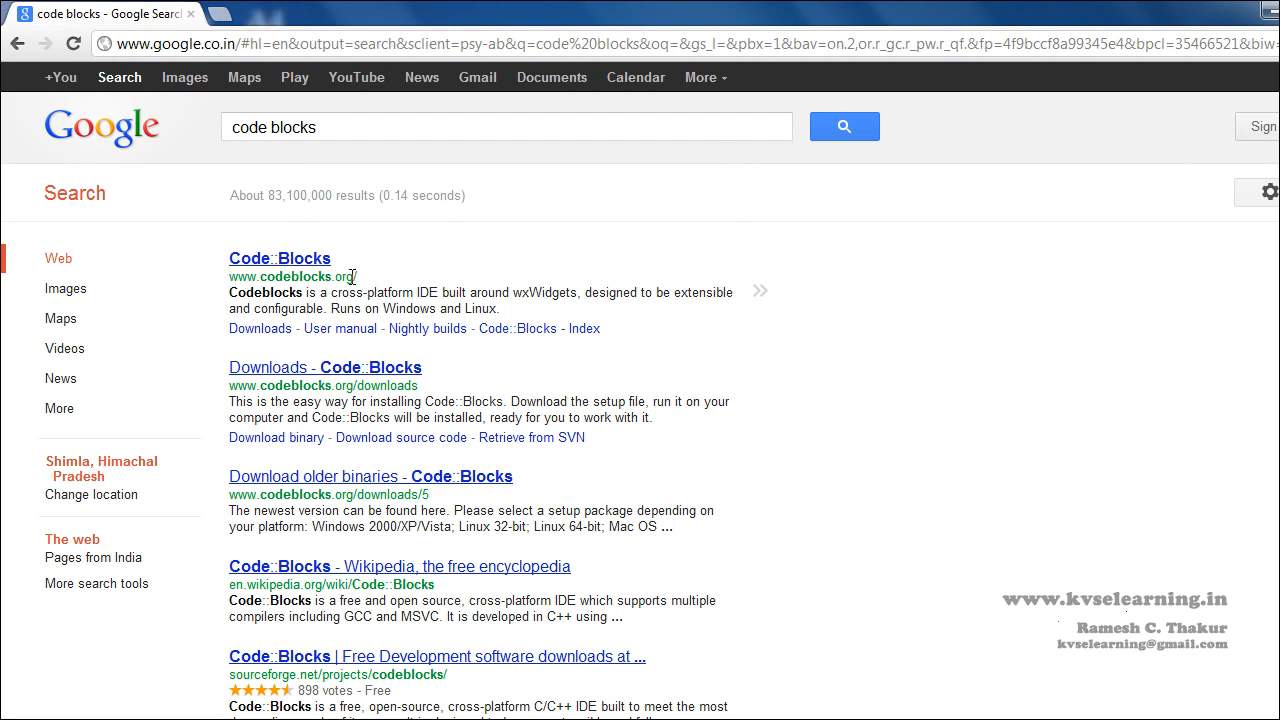
drag(362, 280, 243, 284)
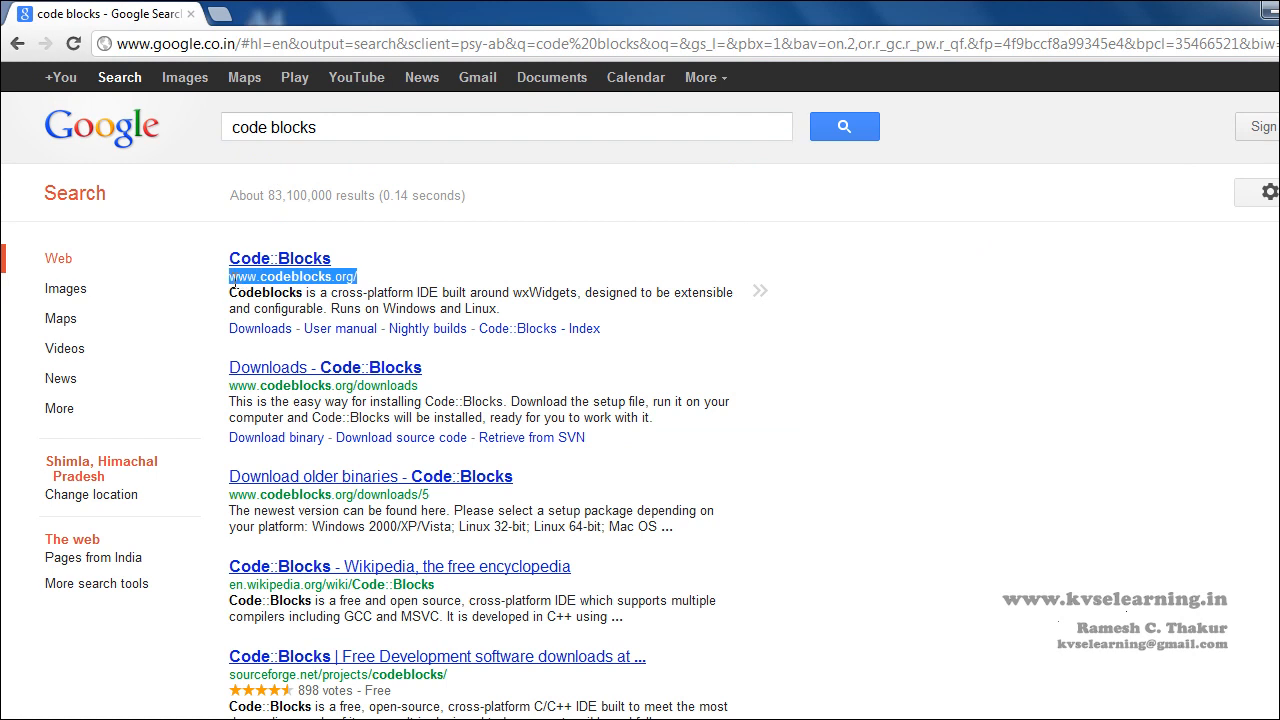
click(256, 262)
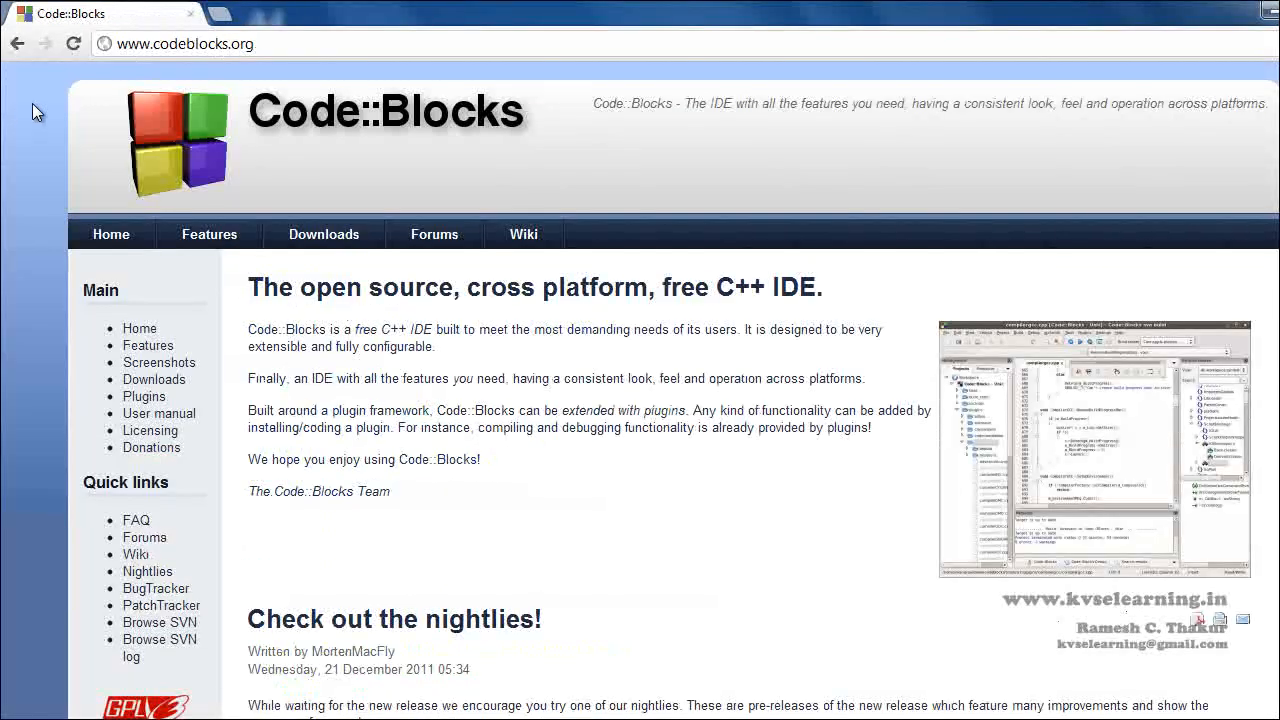
- Open the site's binary release downloads and go to the Windows 2000/XP/Vista/7 setup packages
scroll(673, 263, down, 1)
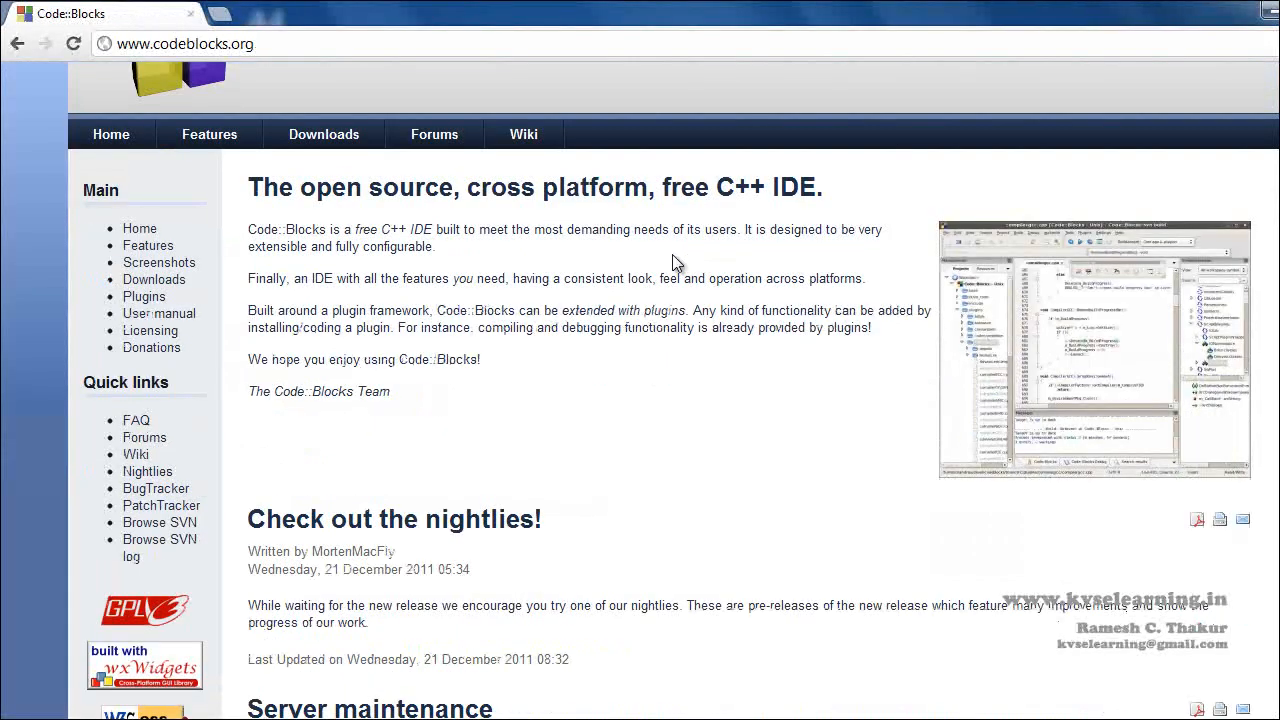
scroll(672, 254, up, 1)
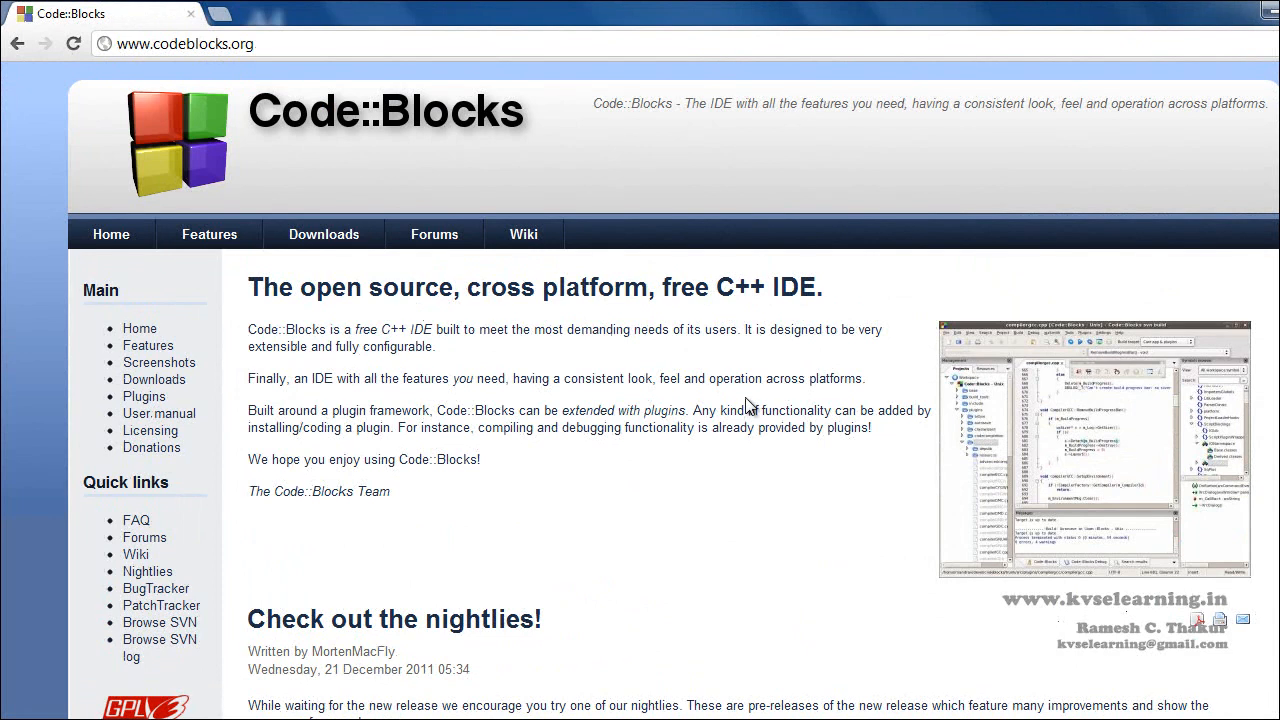
scroll(747, 405, down, 1)
scroll(749, 403, up, 1)
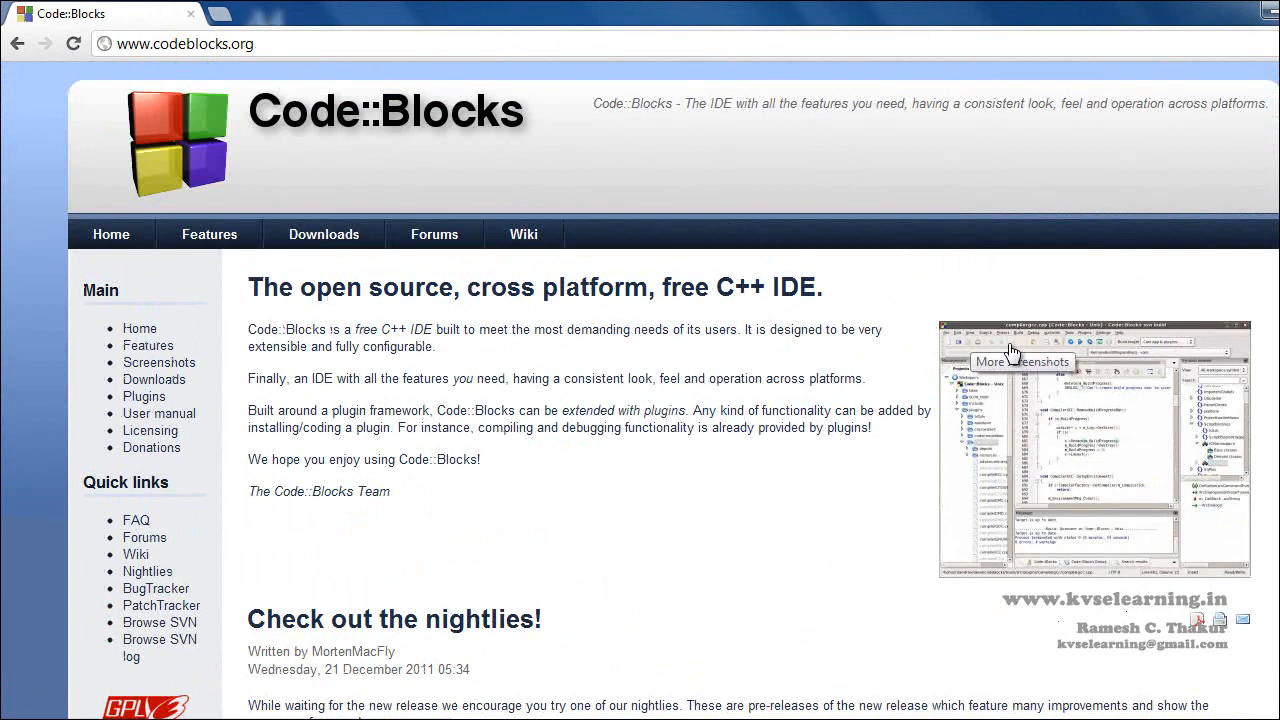
click(323, 236)
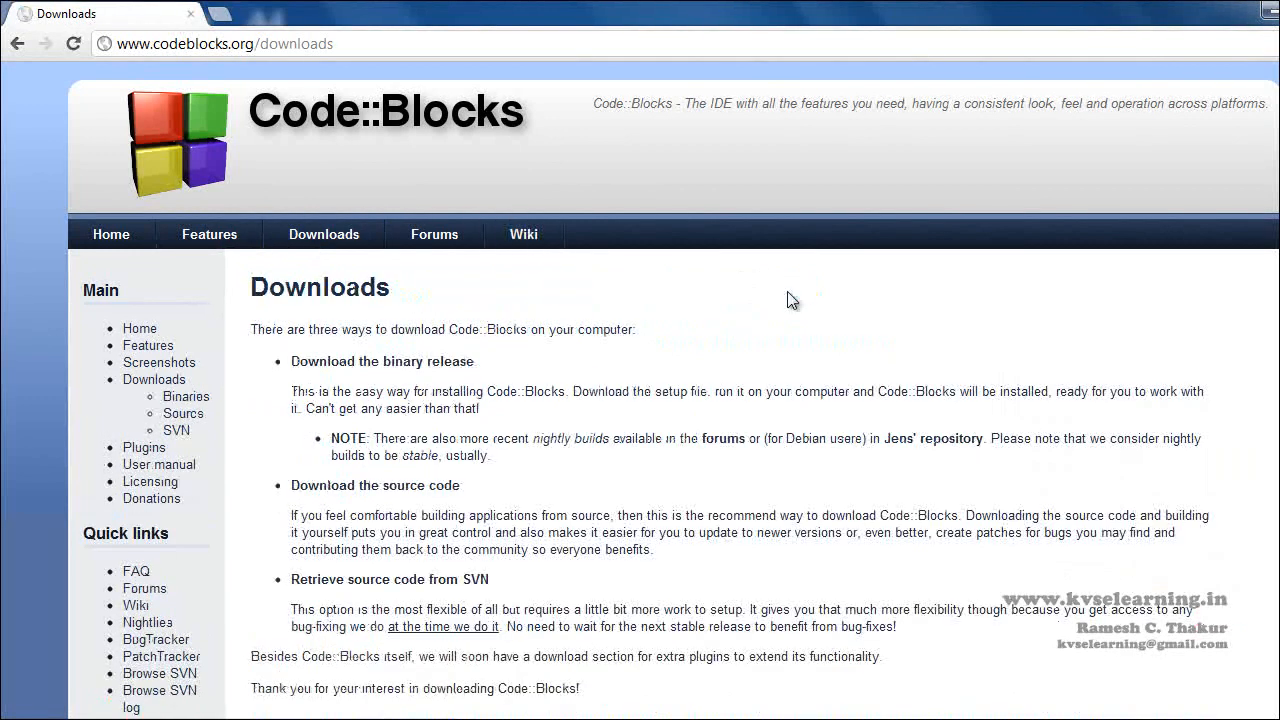
scroll(790, 299, down, 1)
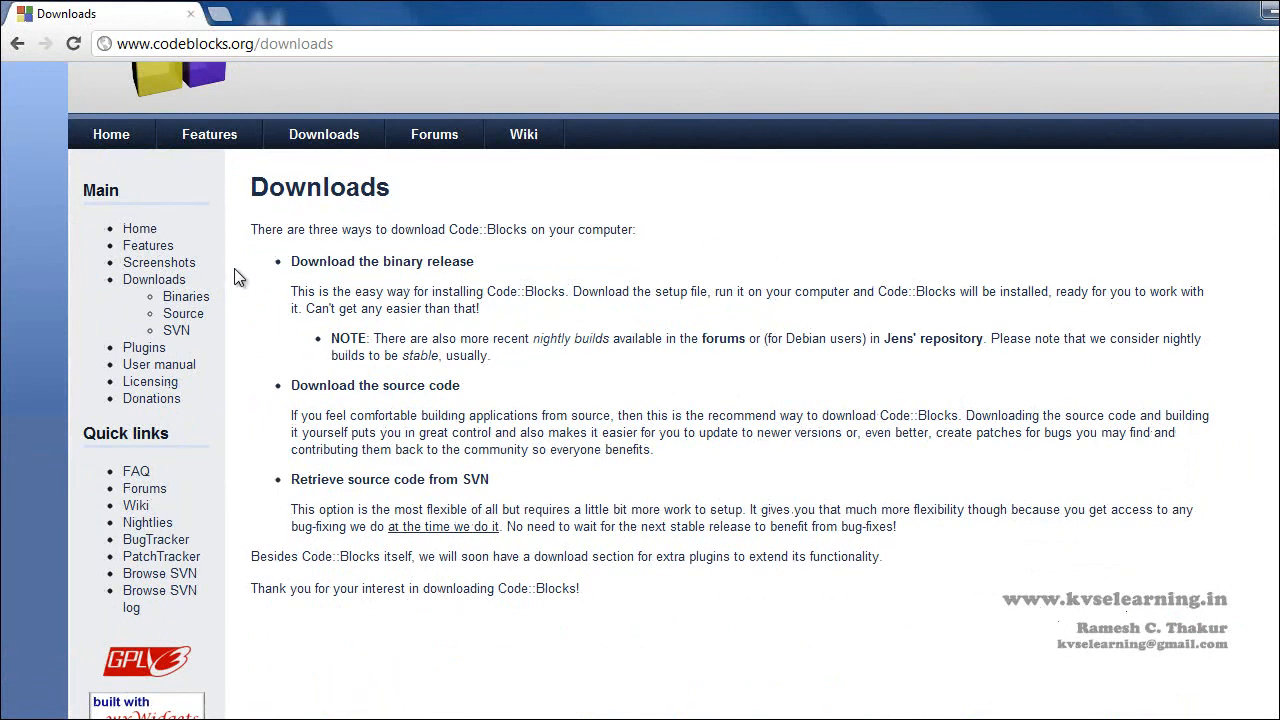
click(446, 266)
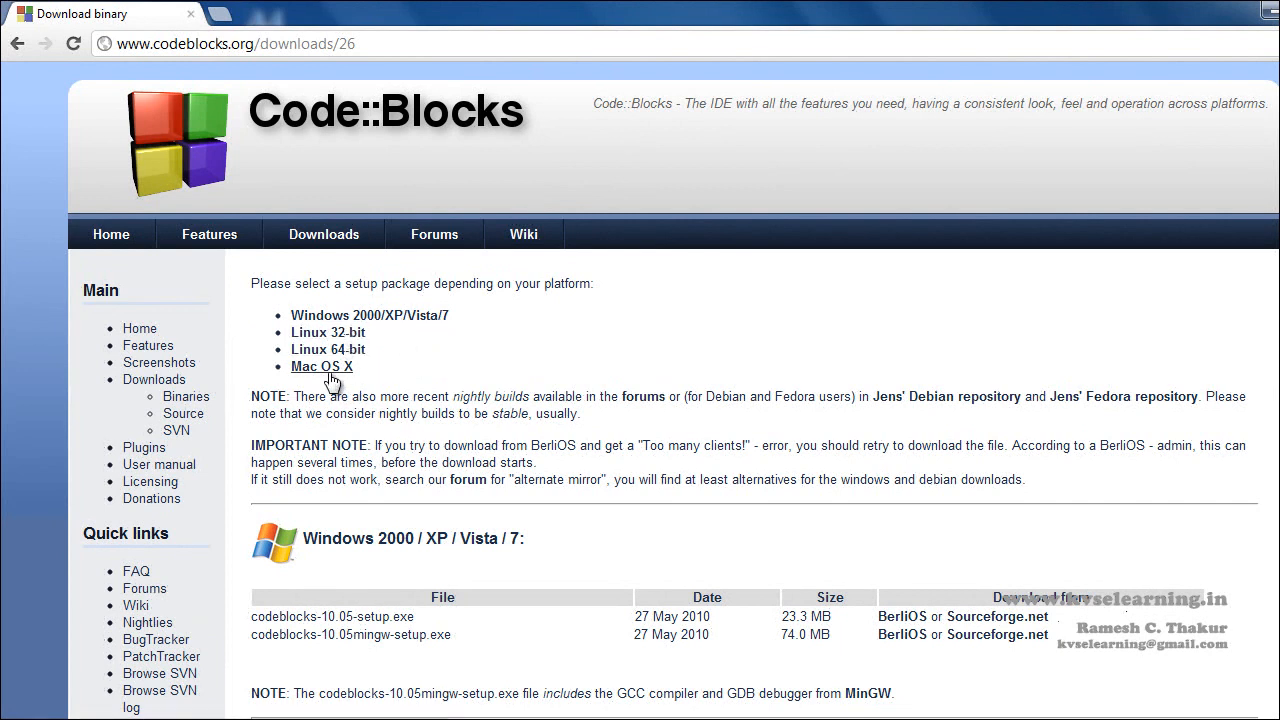
click(387, 318)
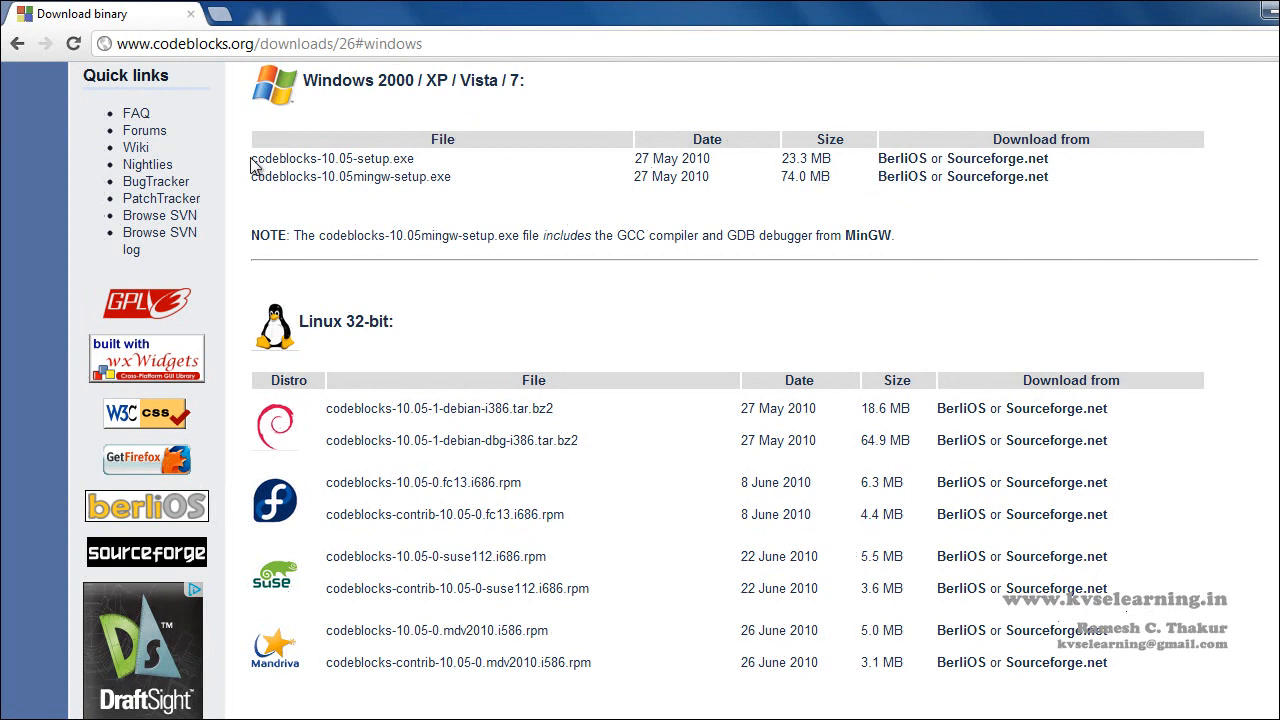
- Request codeblocks-10.05mingw-setup.exe from Sourceforge.net and dismiss the Download File Info dialog without downloading
drag(252, 167, 427, 156)
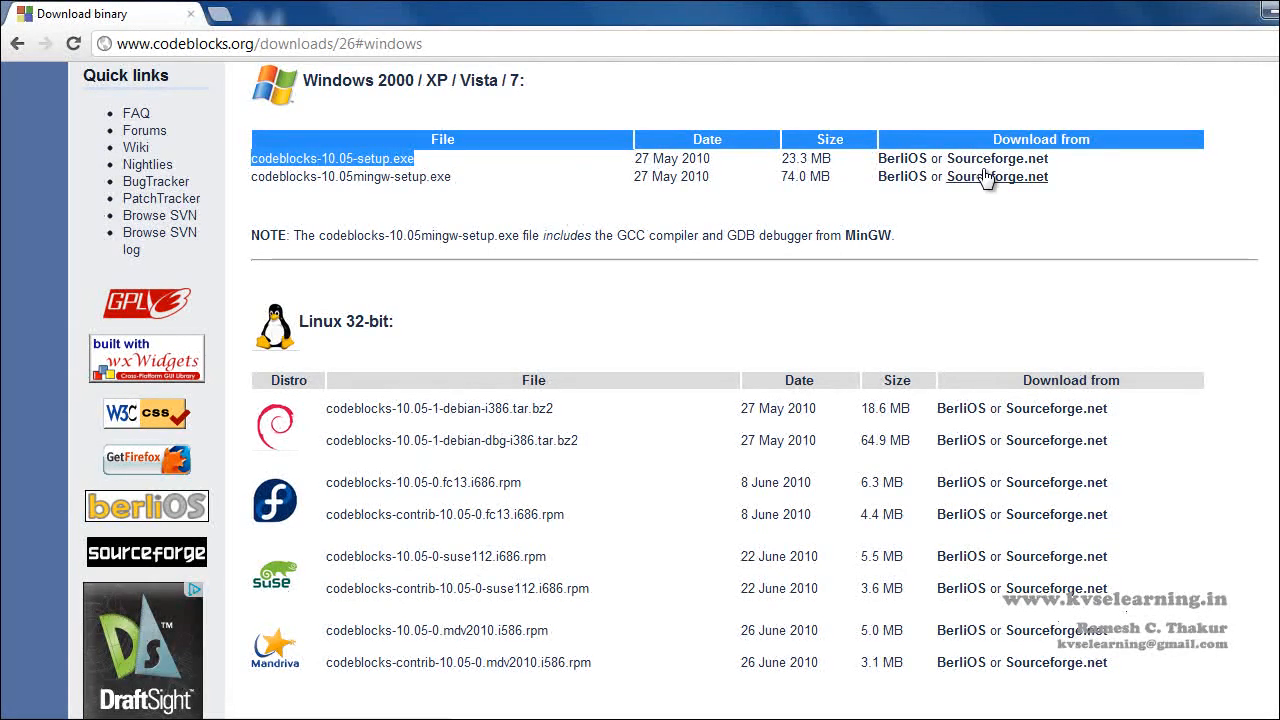
click(362, 201)
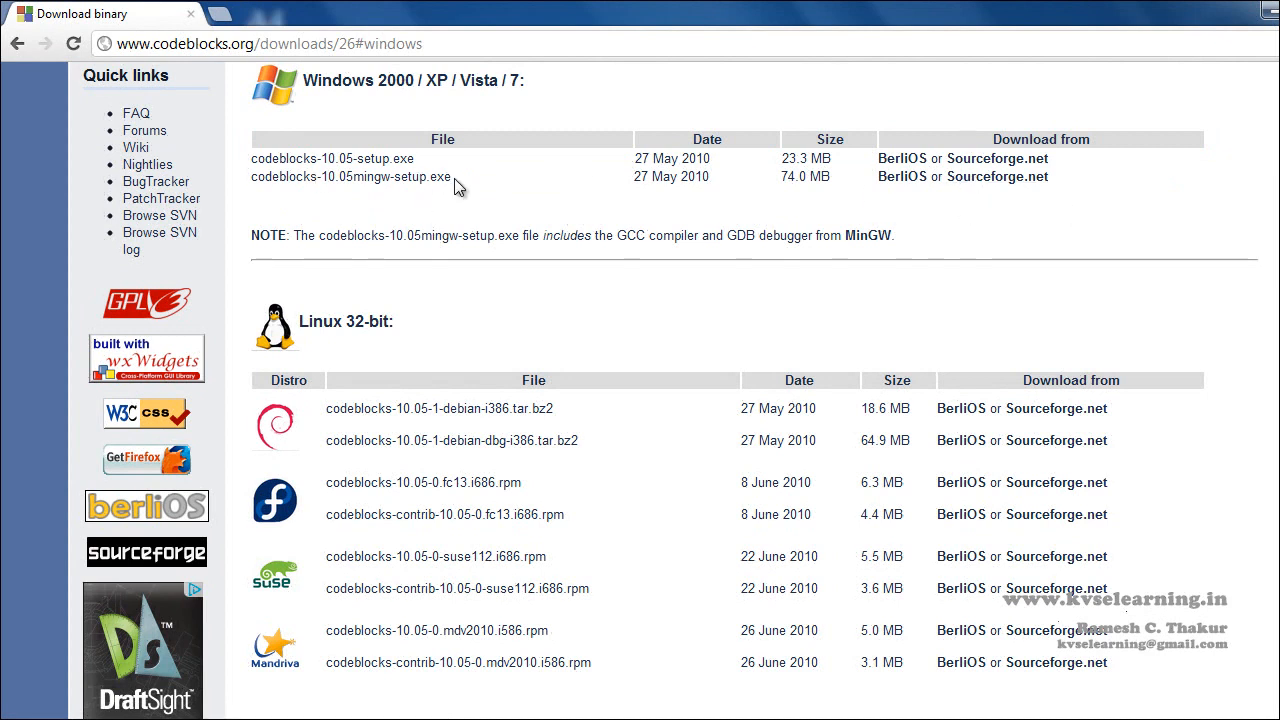
drag(454, 180, 253, 184)
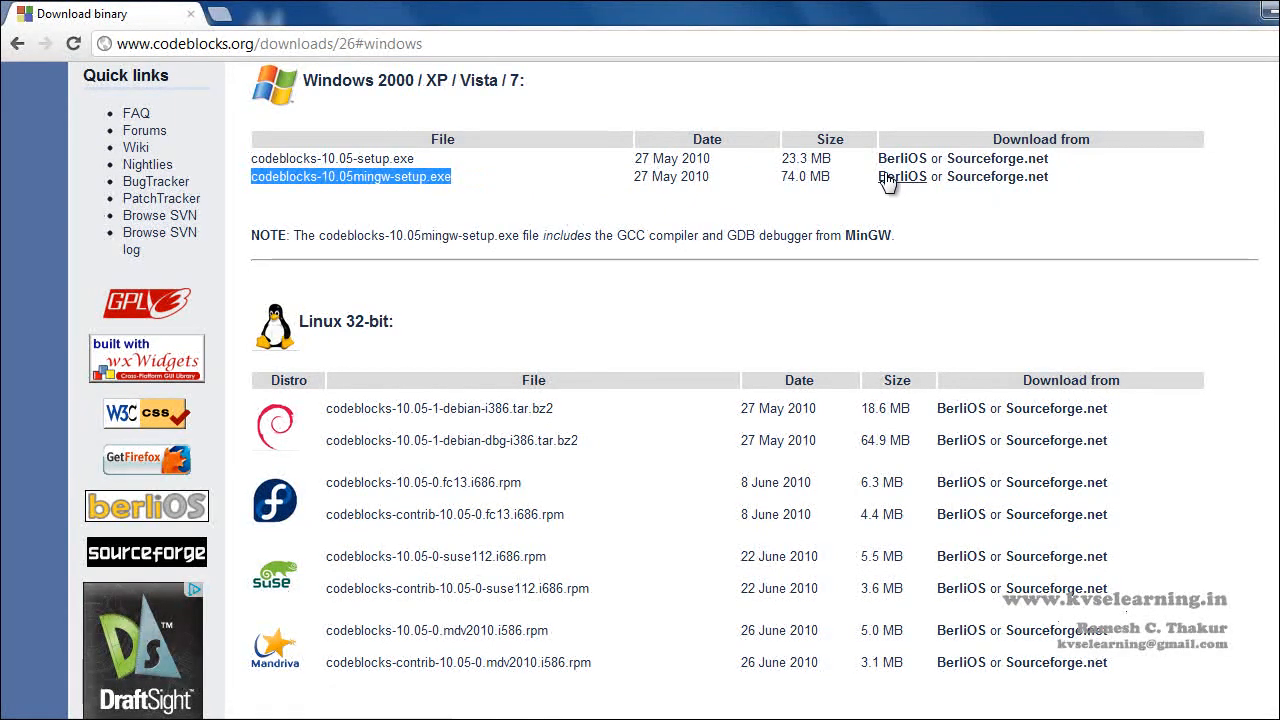
click(1015, 180)
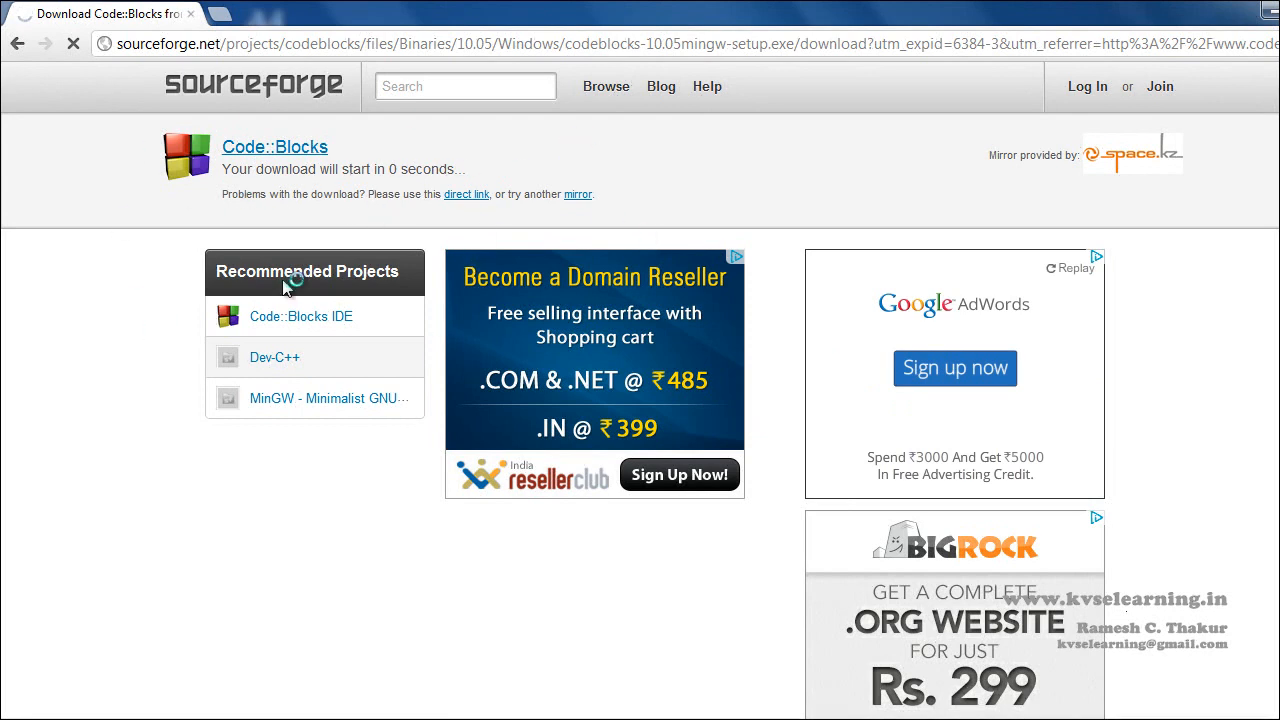
drag(562, 285, 365, 229)
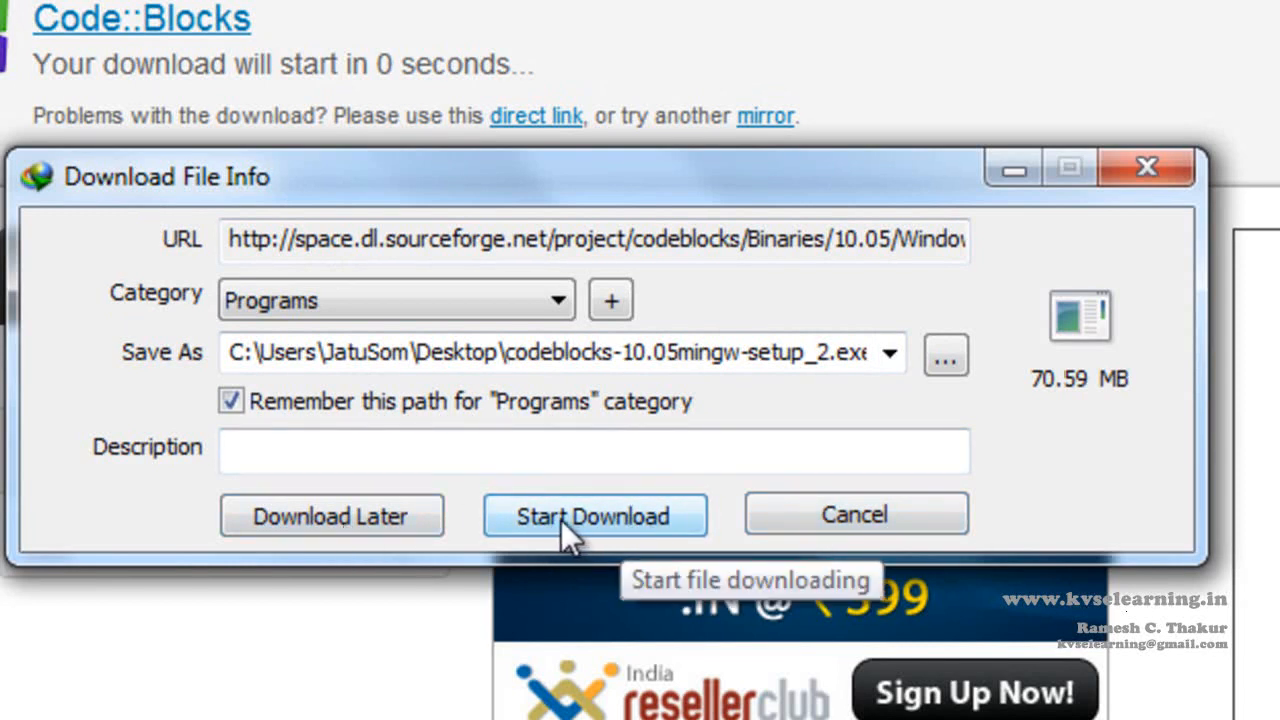
click(1145, 171)
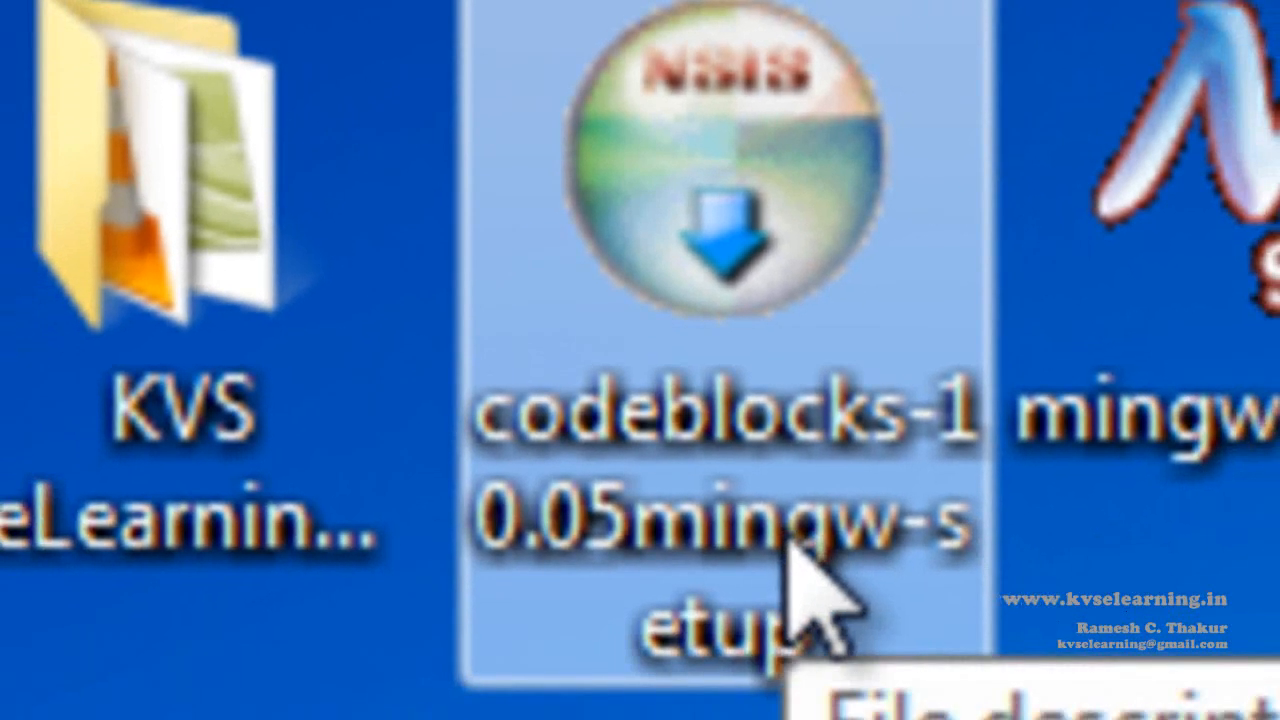
- Run the codeblocks-10.05mingw-setup installer from the desktop and accept its license agreement
double_click(713, 150)
right_click(712, 145)
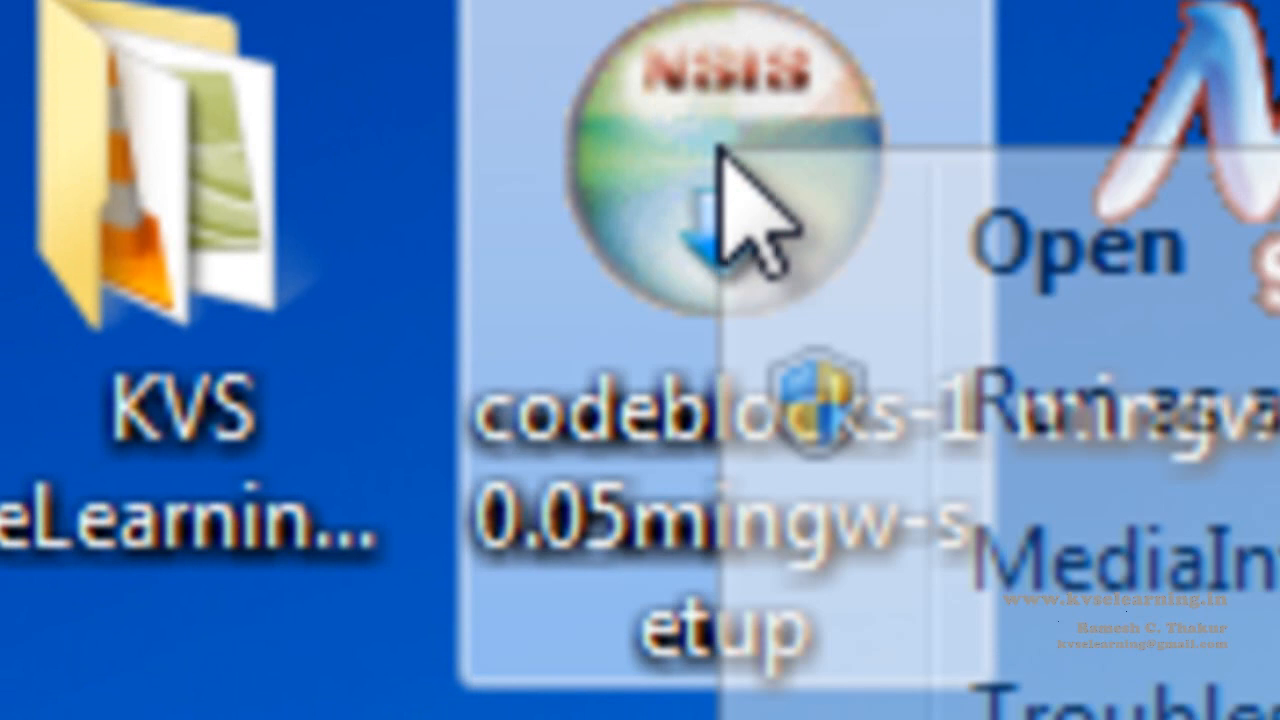
double_click(648, 125)
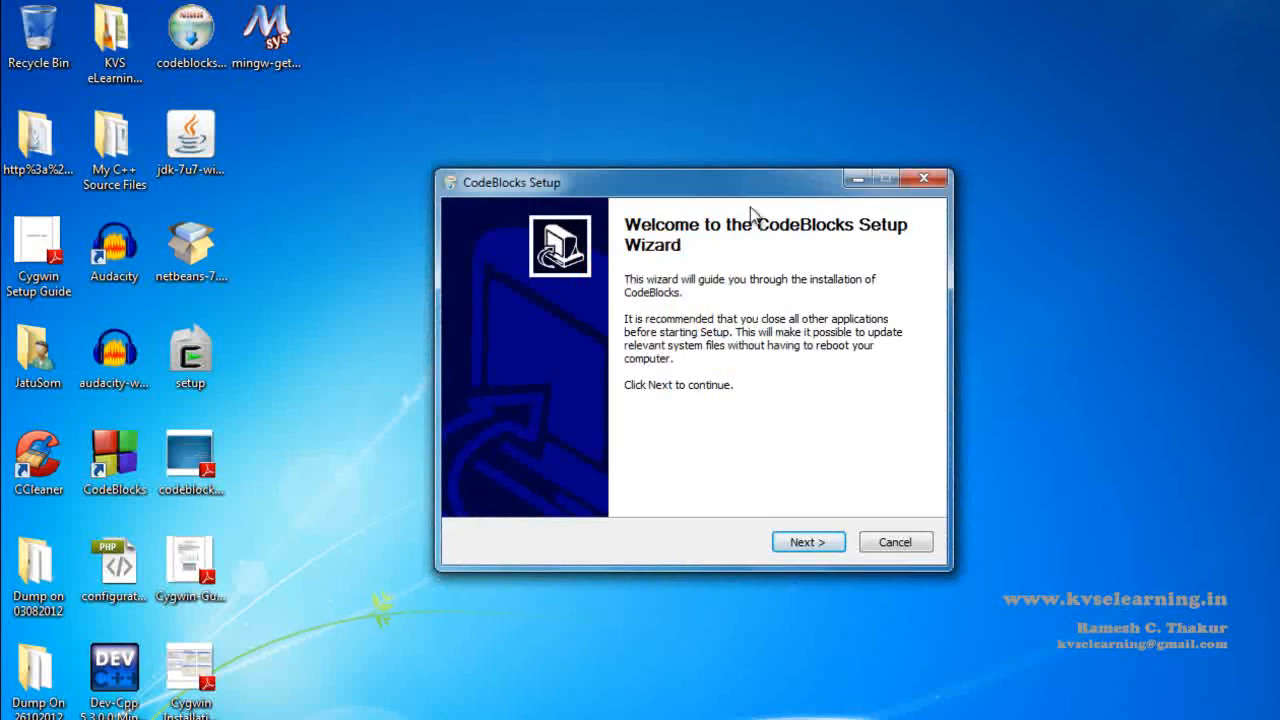
drag(702, 186, 554, 158)
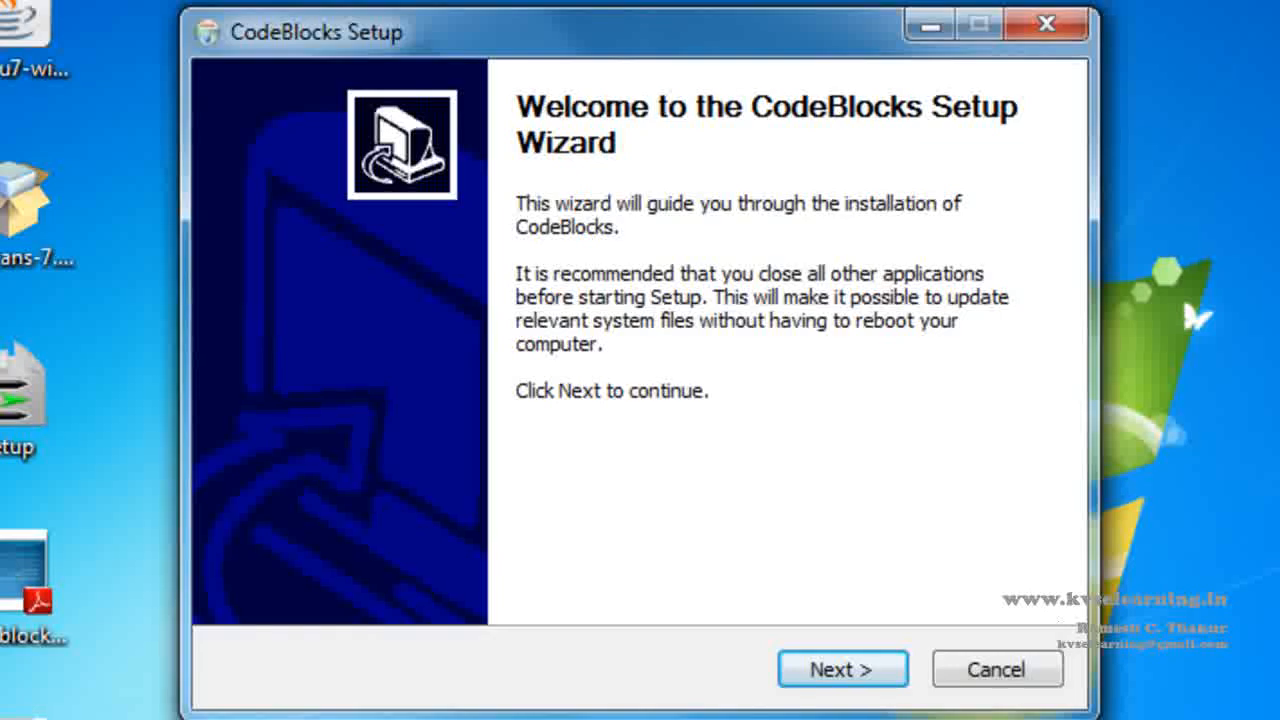
click(851, 680)
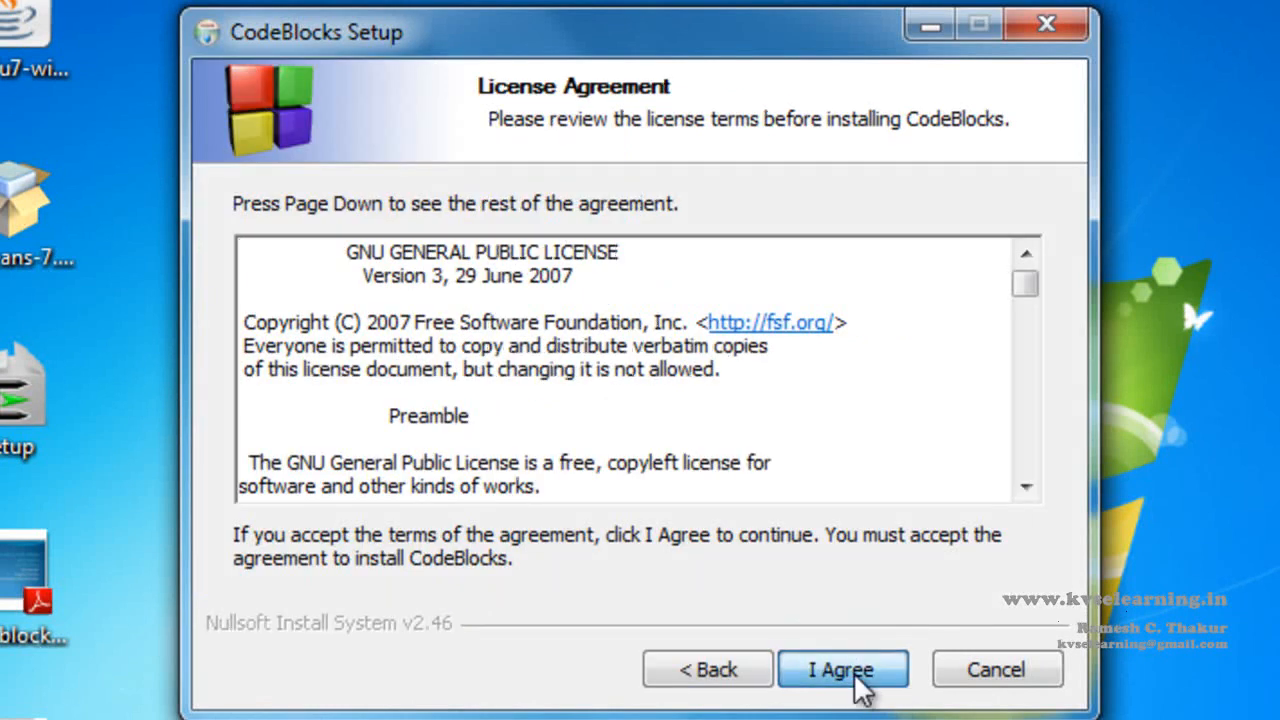
click(856, 668)
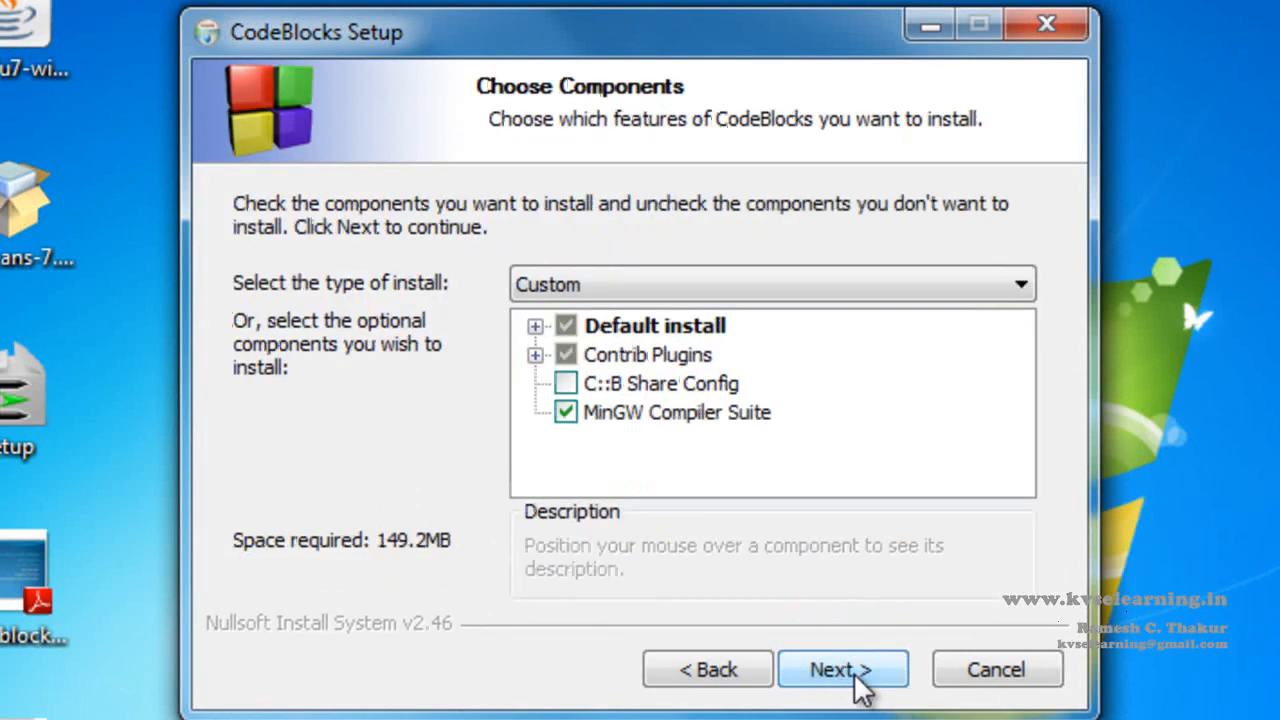
- Add the C::B Share Config component and install CodeBlocks in C:\Program Files\CodeBlocks
click(567, 384)
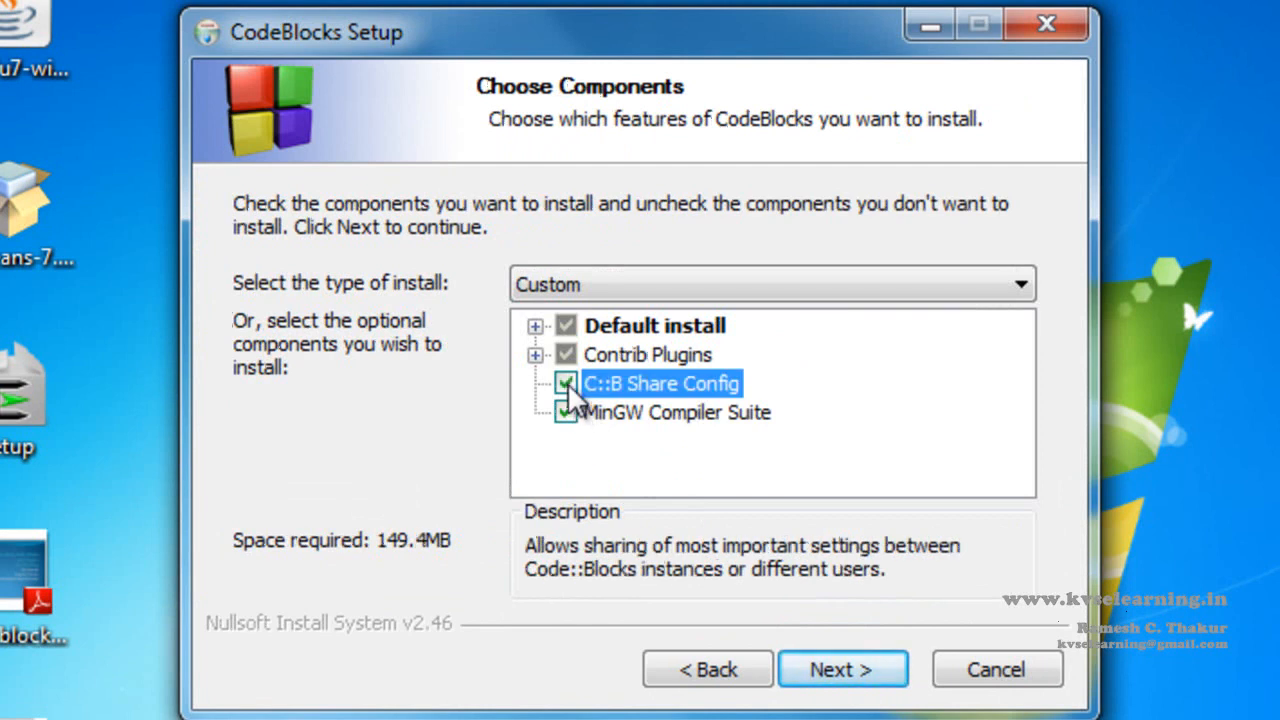
click(862, 672)
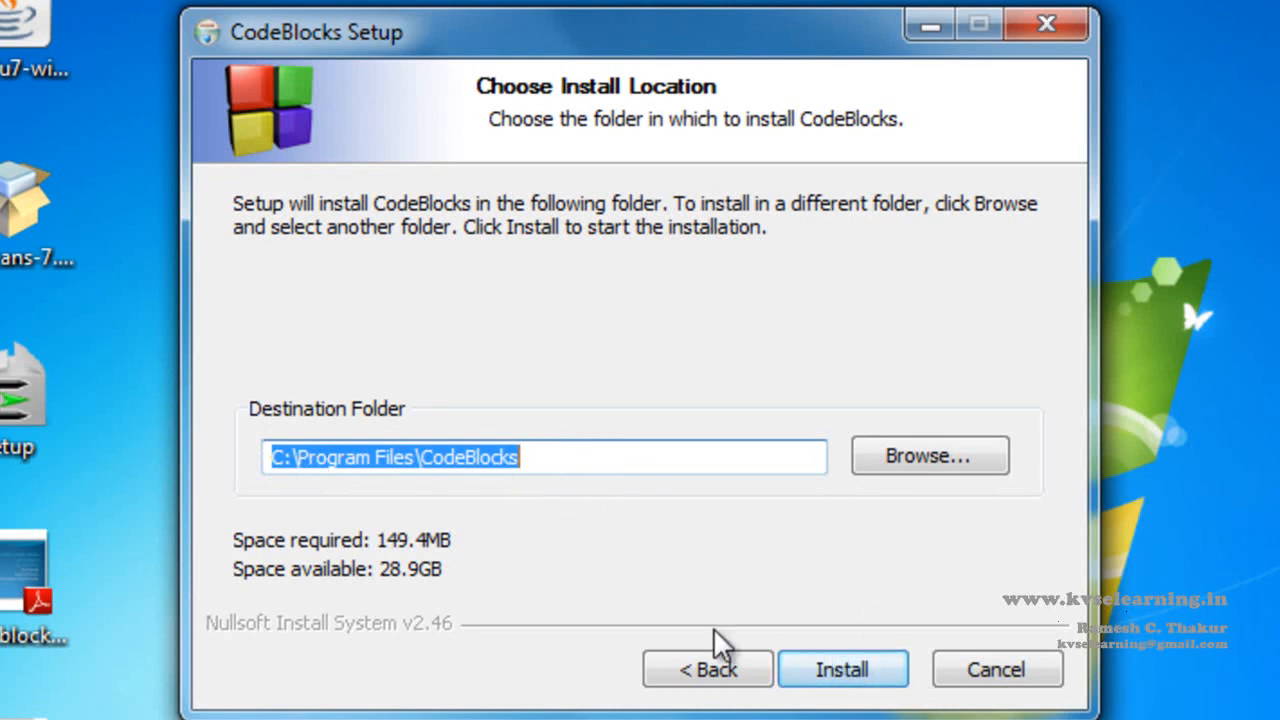
click(845, 672)
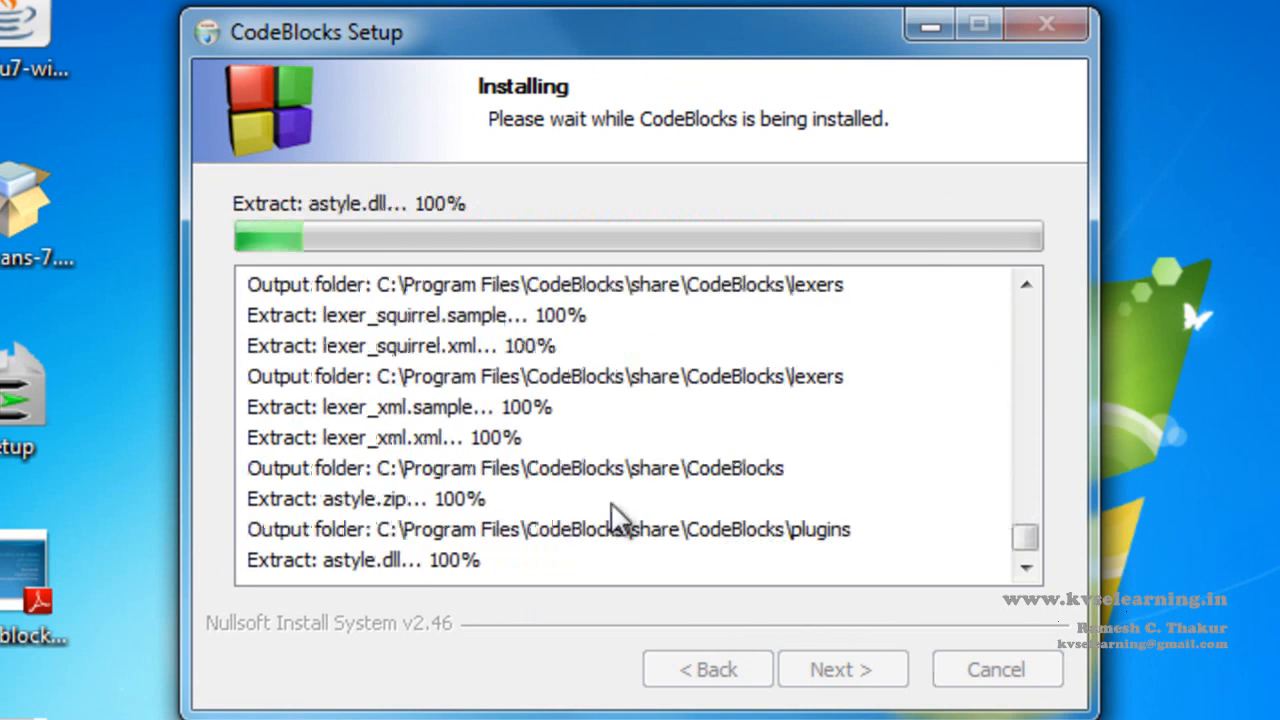
- Decline running Code::Blocks immediately after installation and finish the setup wizard
drag(532, 45, 611, 0)
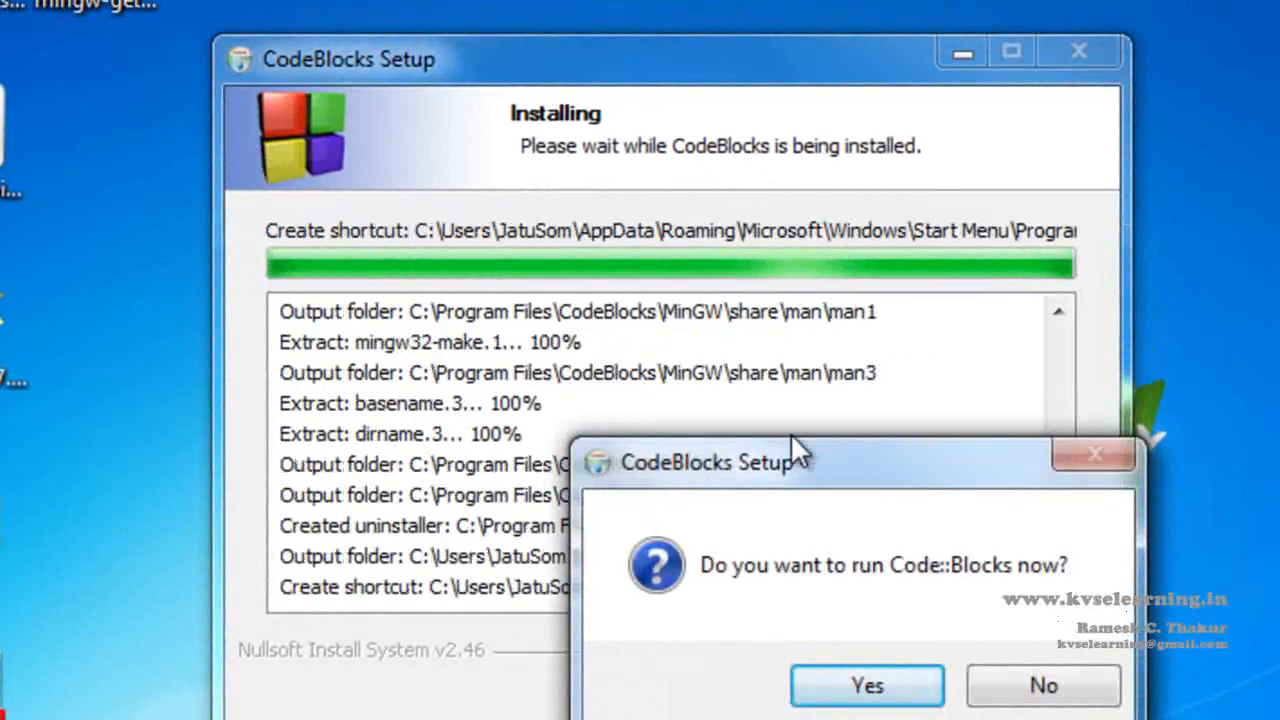
drag(805, 462, 448, 341)
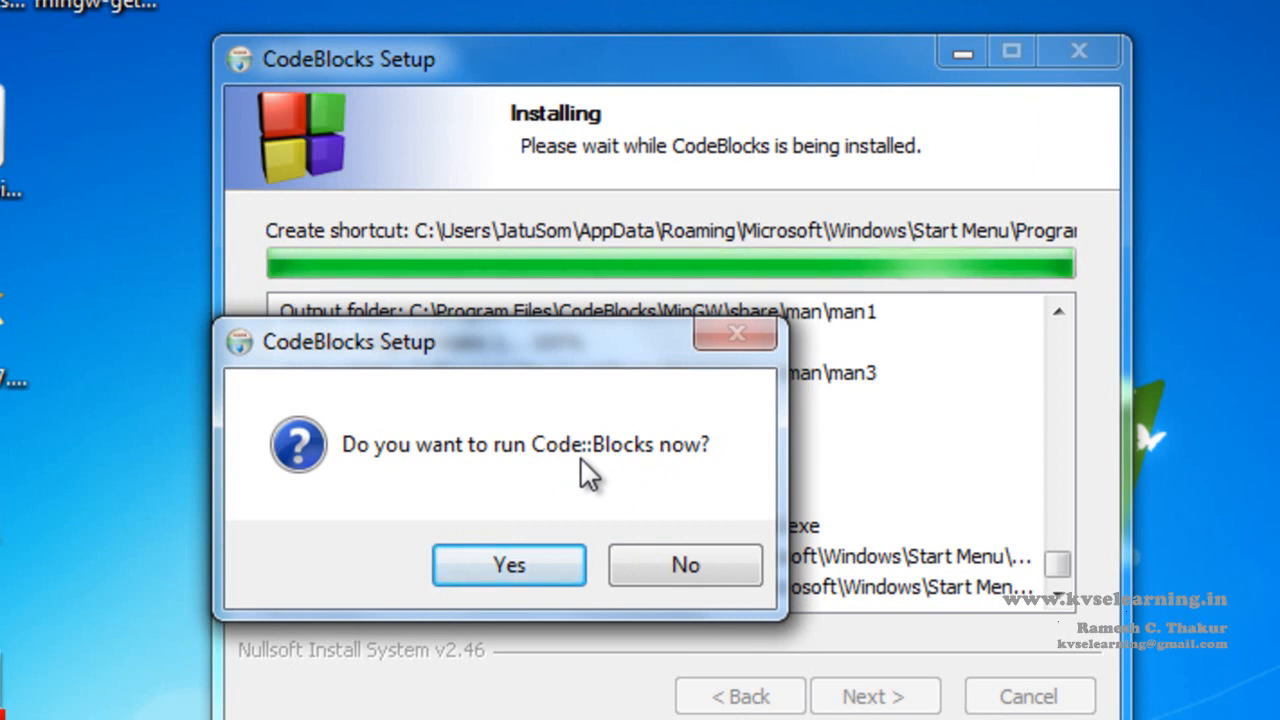
drag(449, 362, 798, 121)
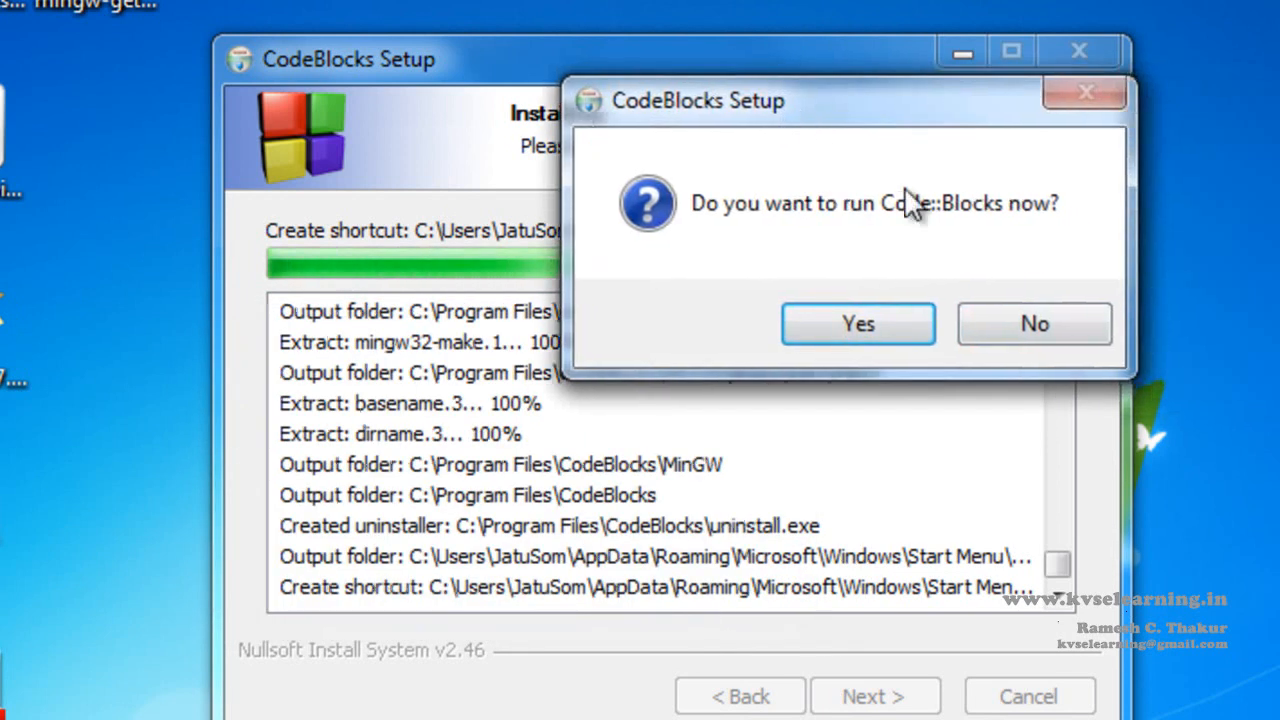
click(1024, 316)
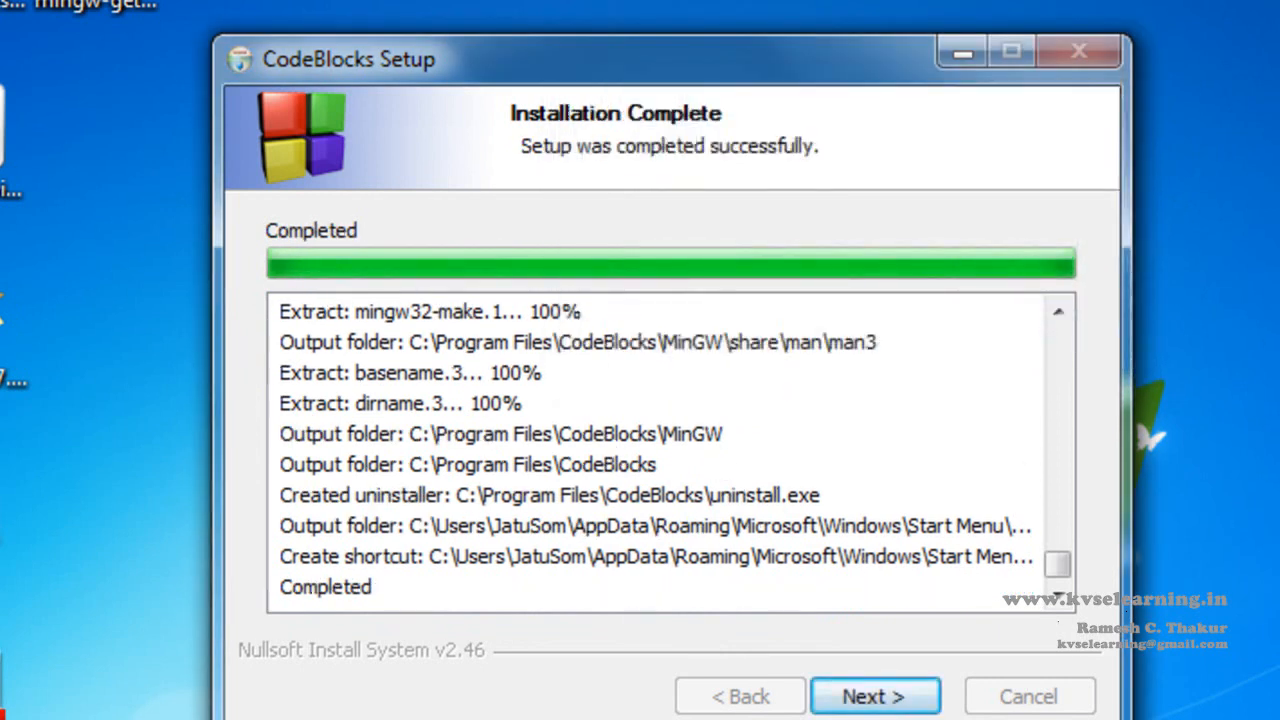
click(912, 700)
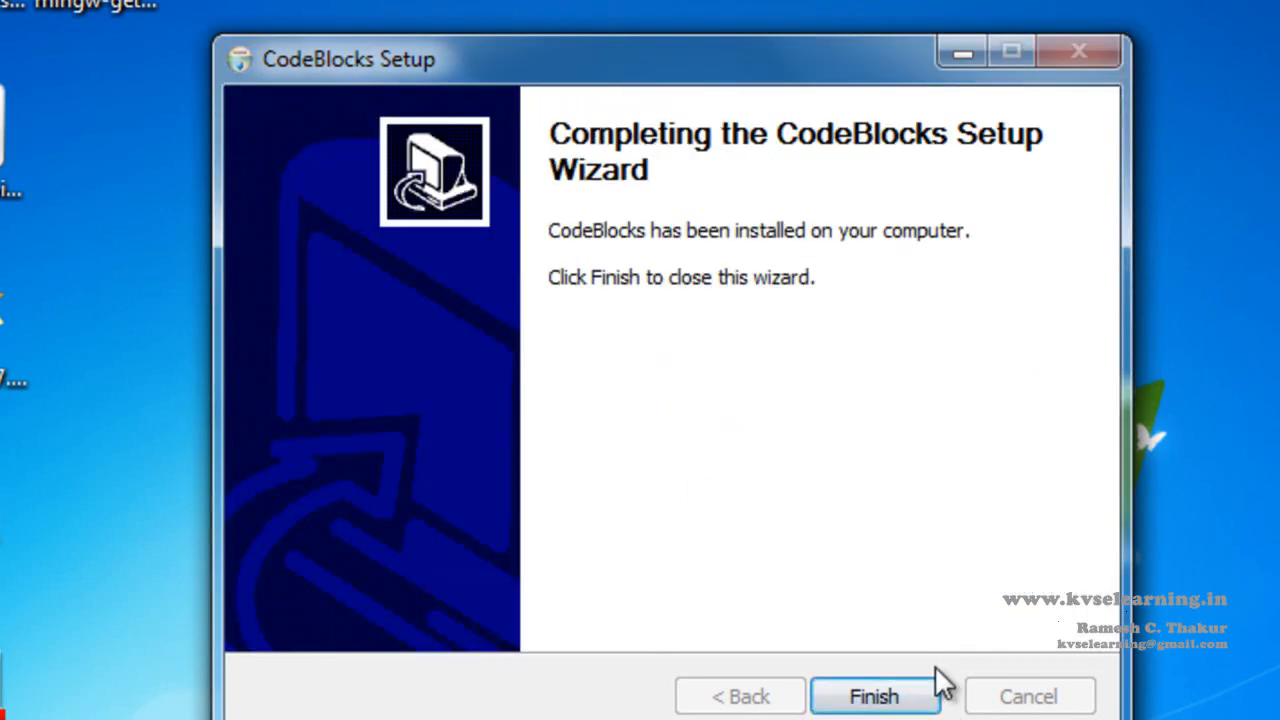
click(876, 700)
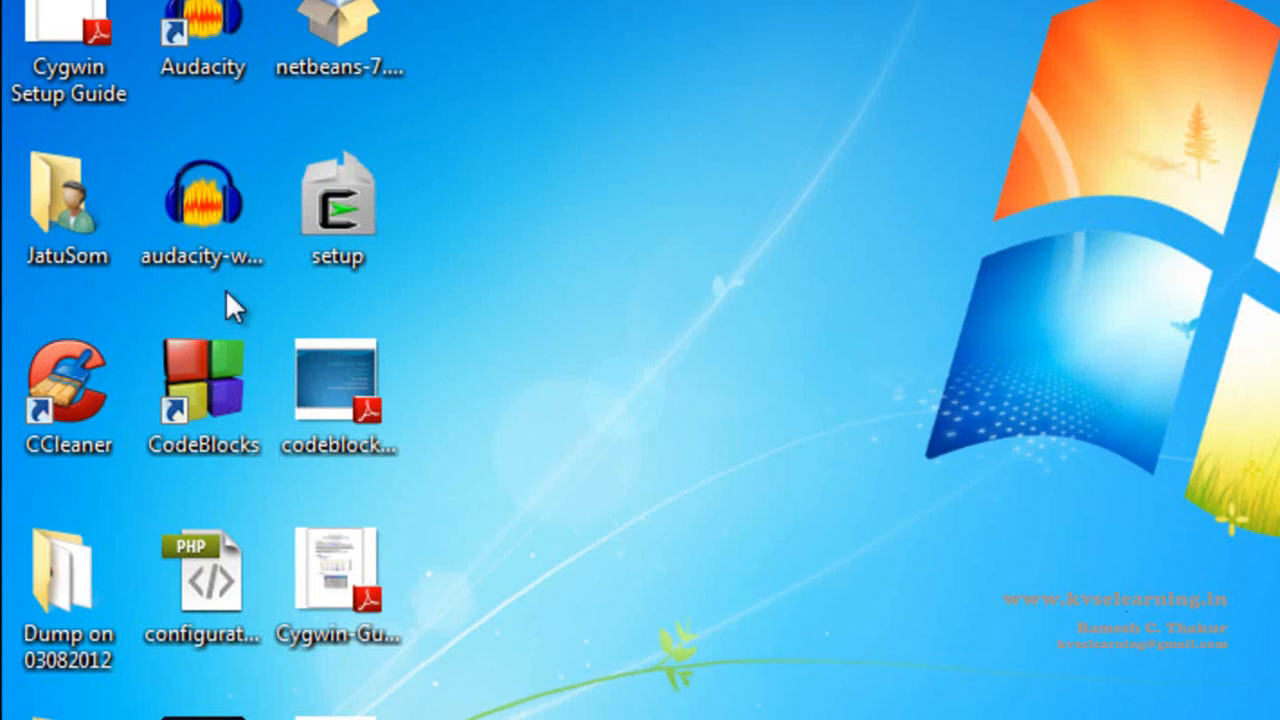
- Launch Code::Blocks from the desktop, dismiss the Tip of the Day and associate it with C/C++ file types
click(191, 379)
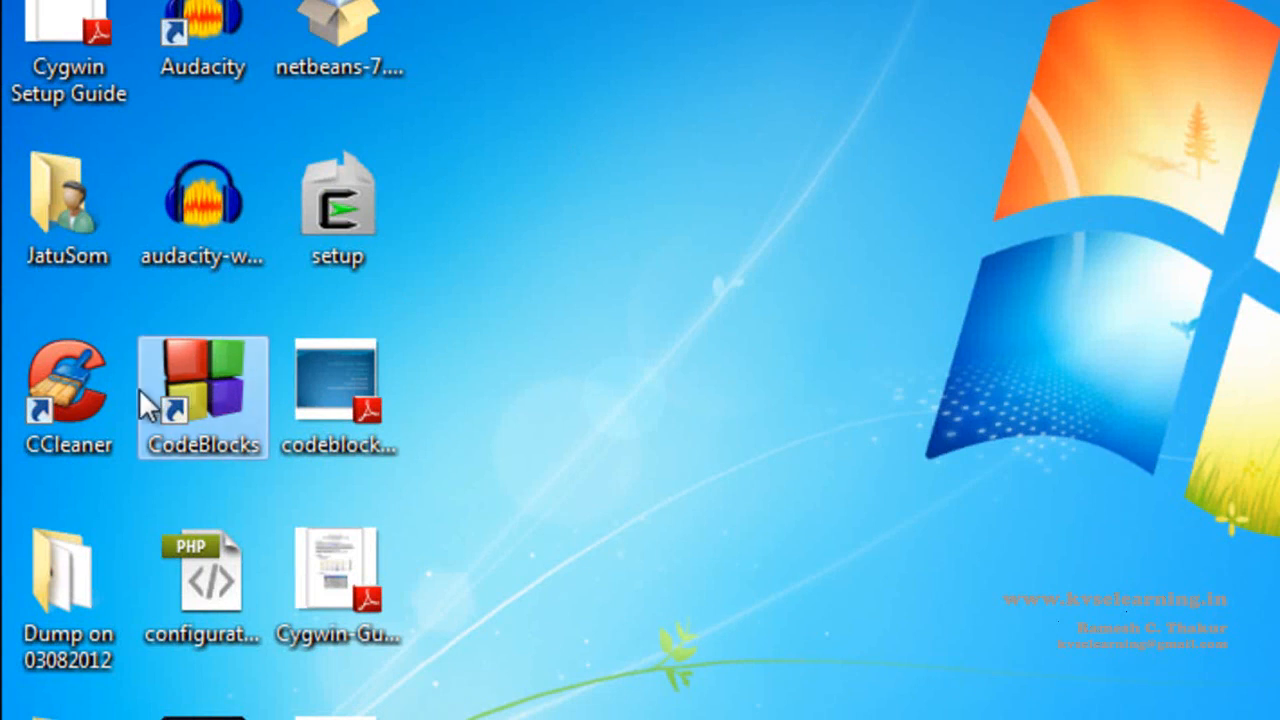
double_click(195, 379)
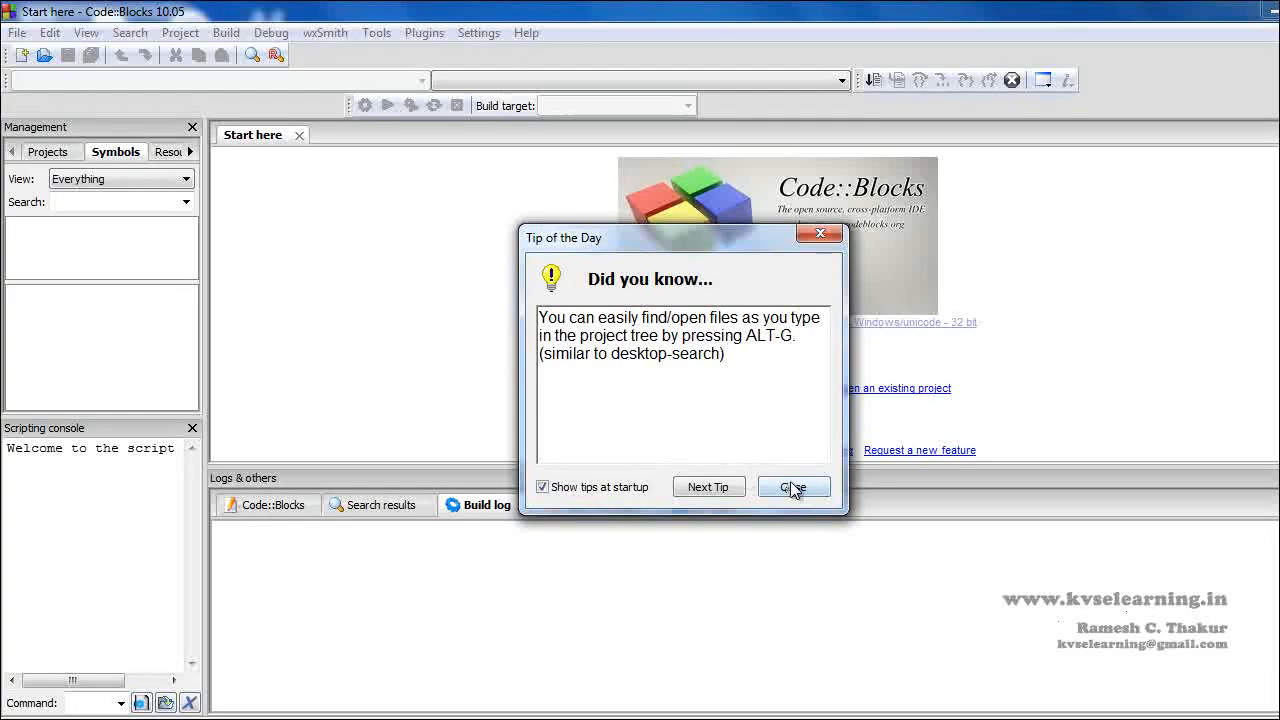
click(790, 484)
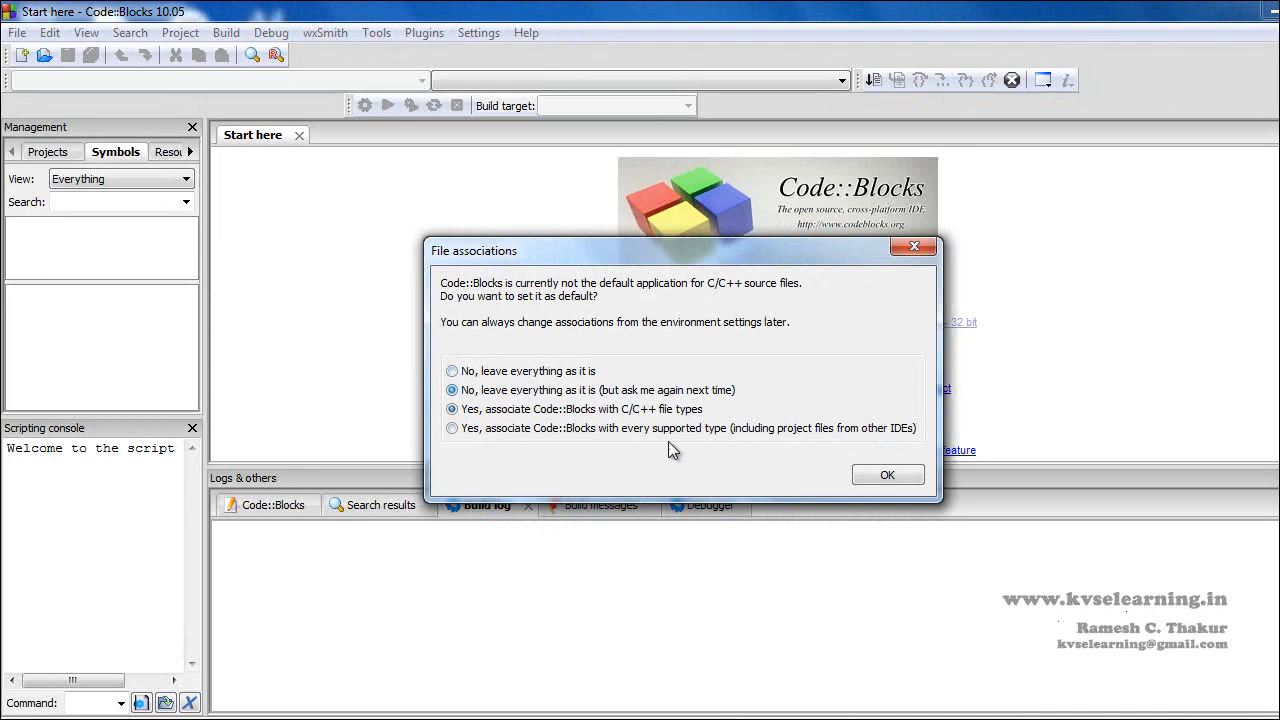
click(886, 475)
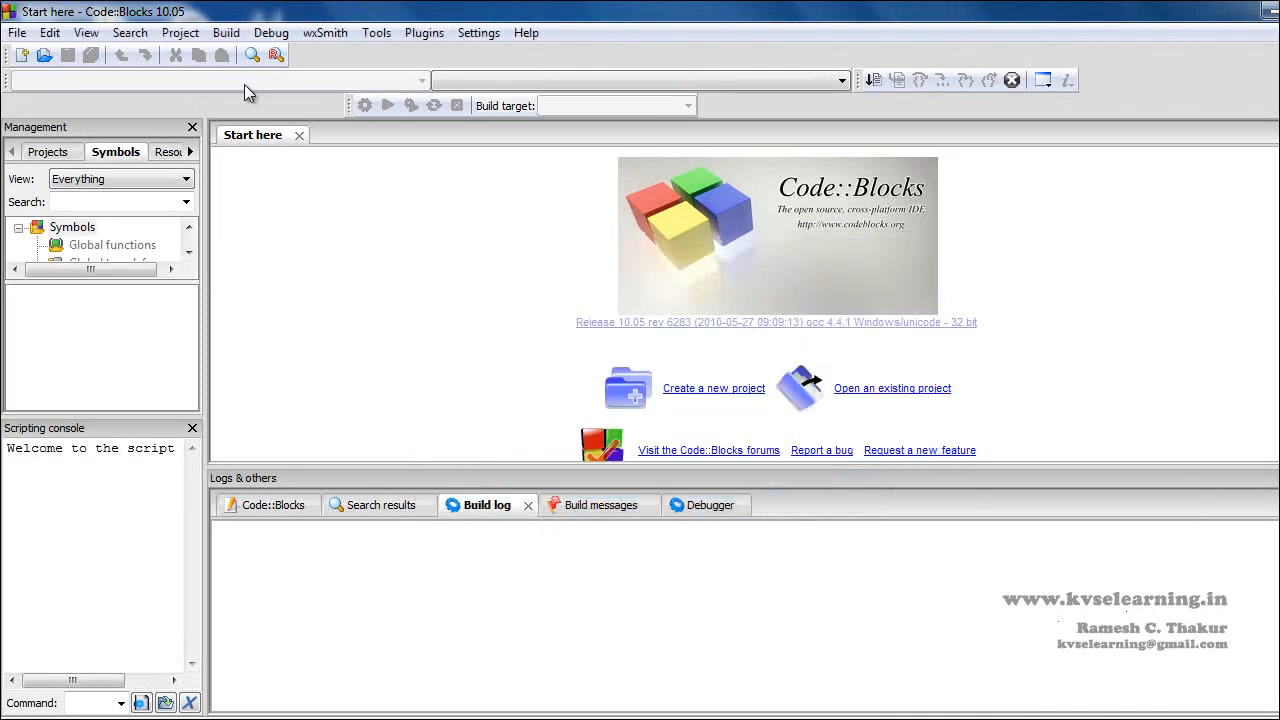
click(271, 32)
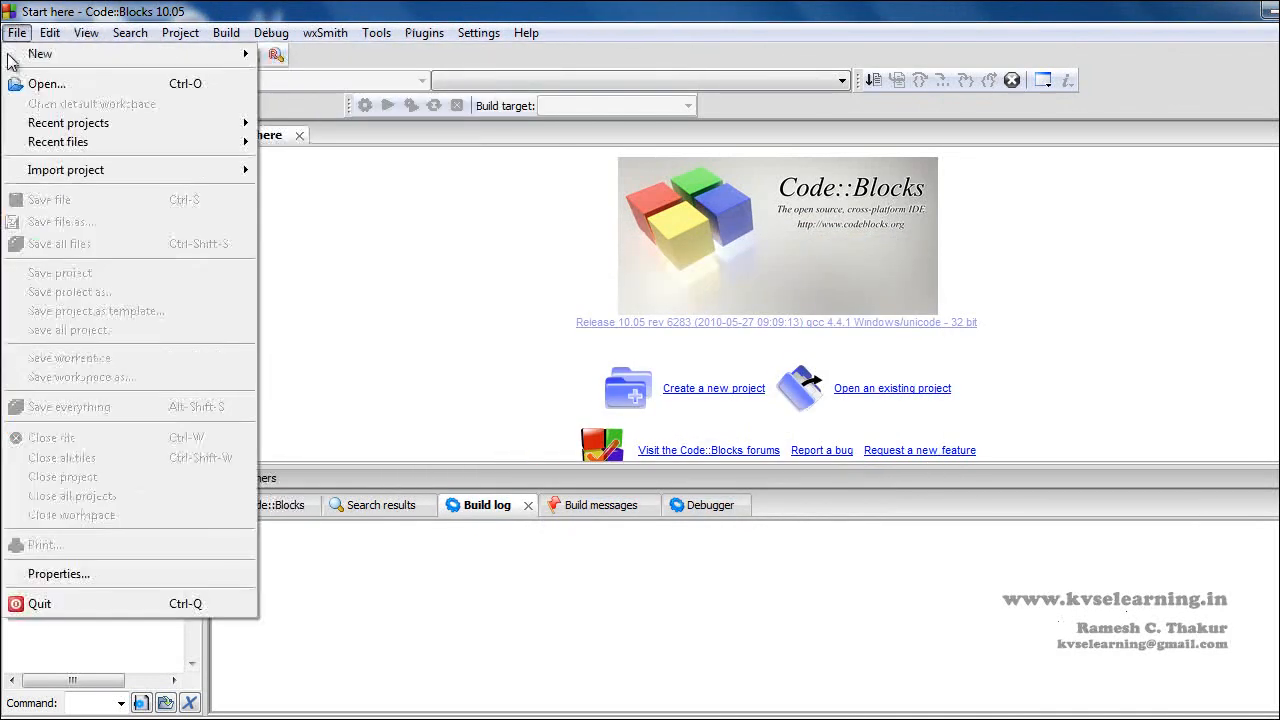
click(417, 266)
click(17, 32)
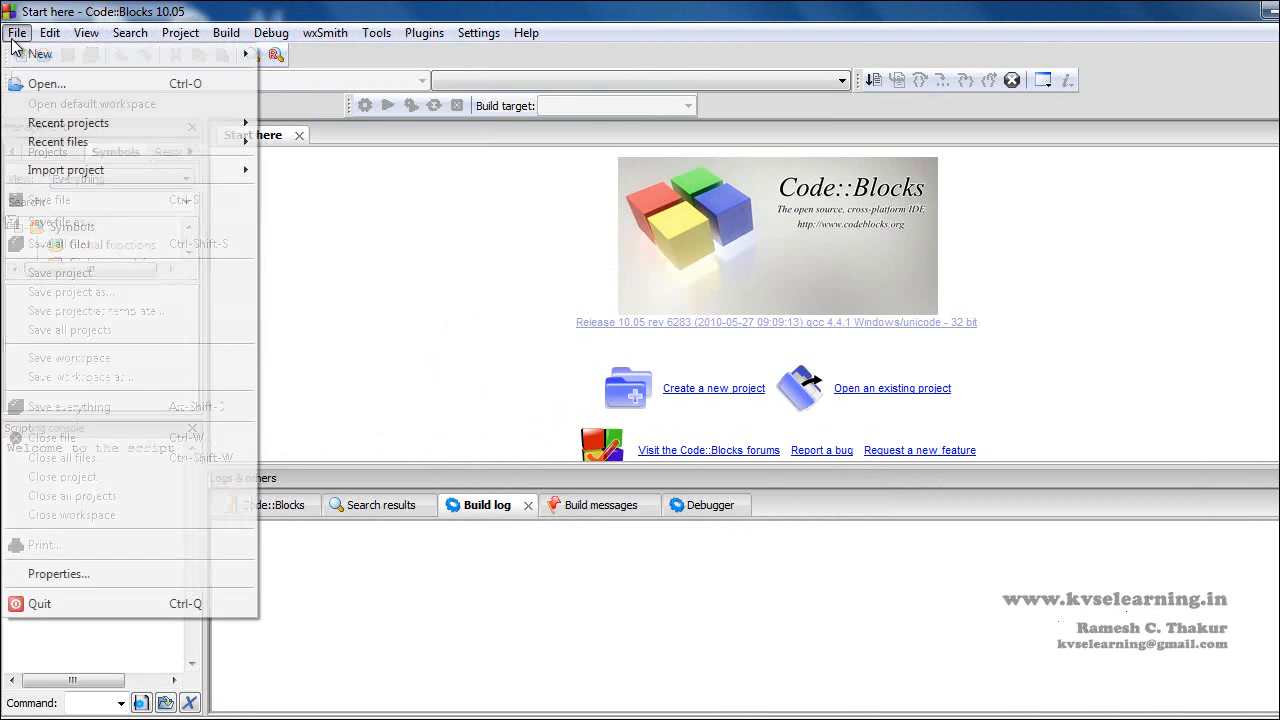
mouse_move(33, 60)
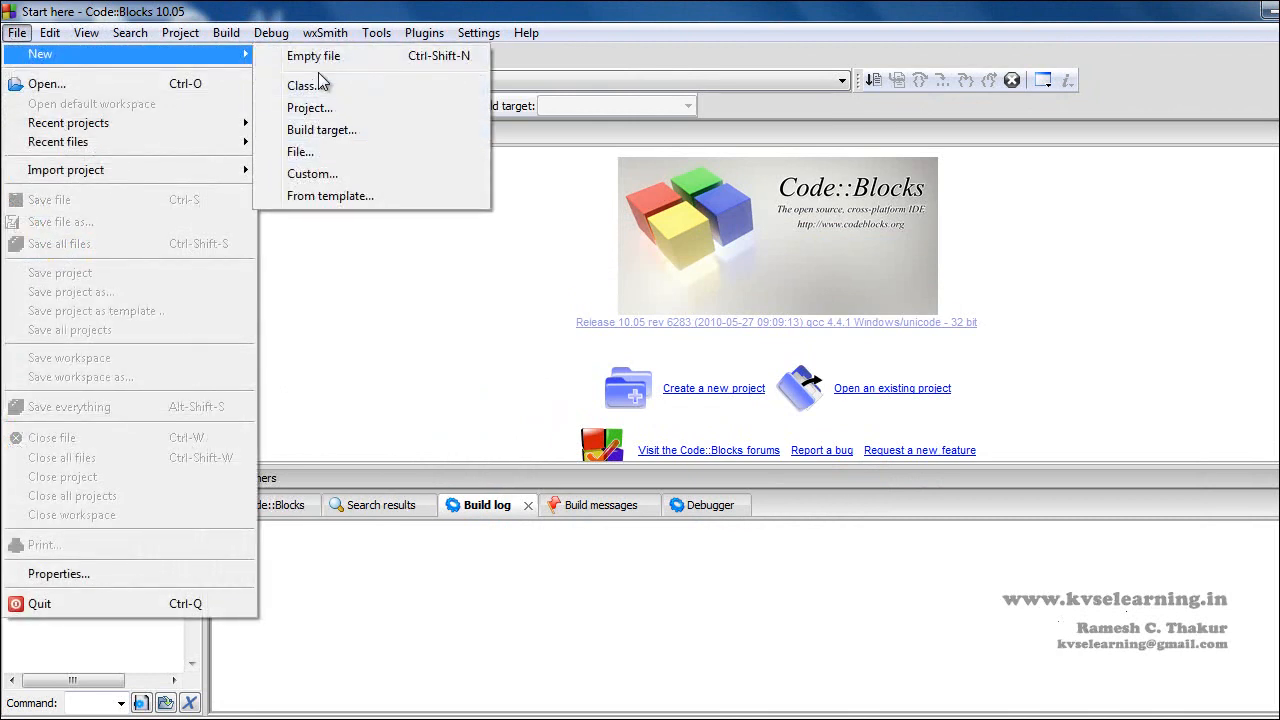
click(391, 274)
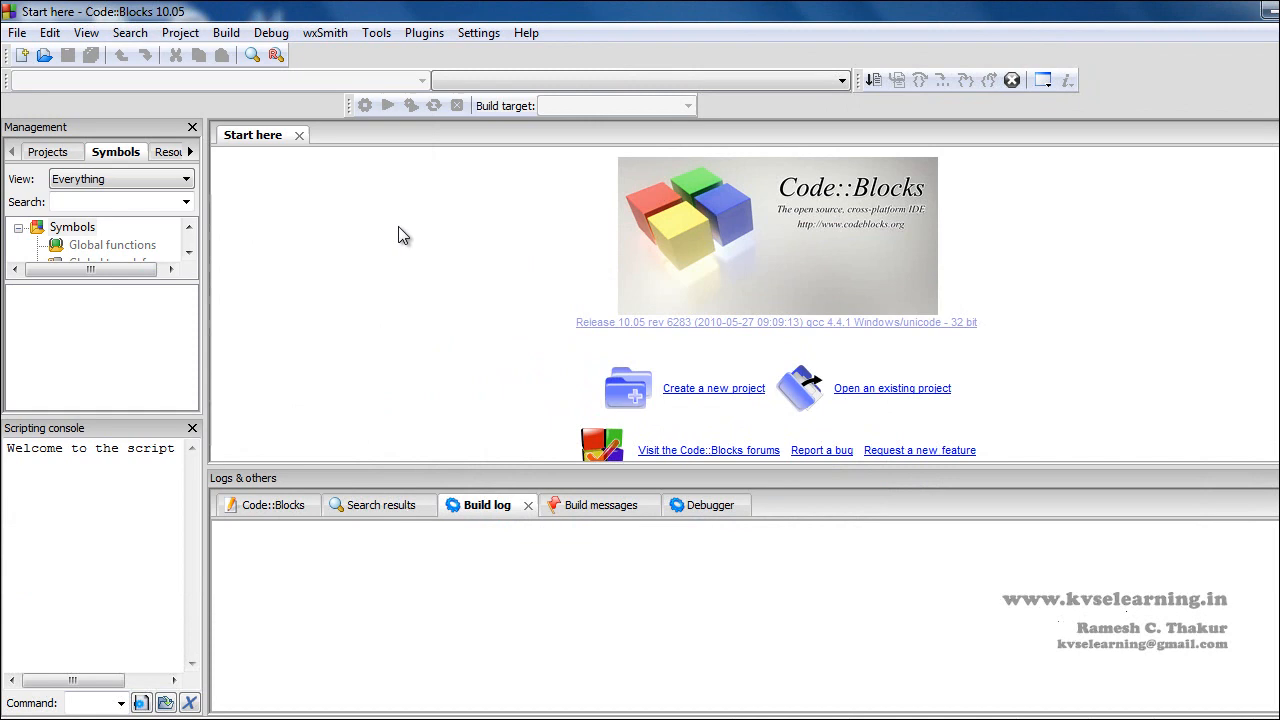
click(380, 36)
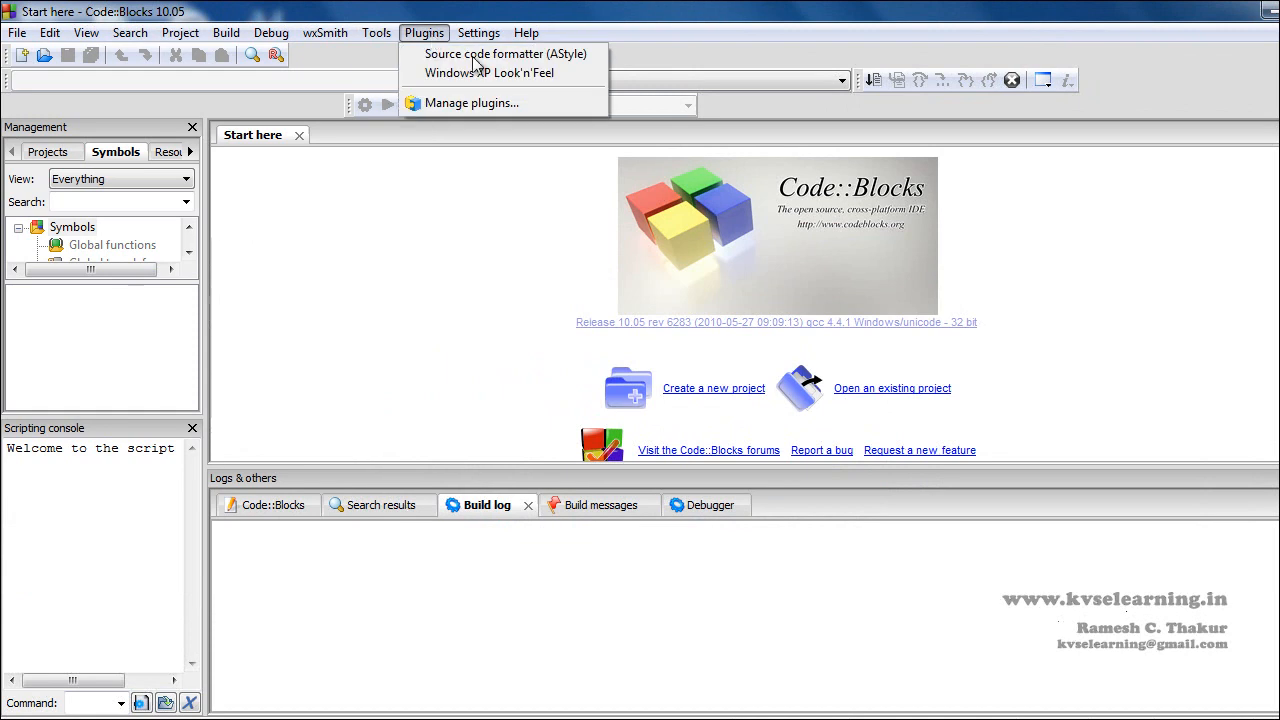
- Open the compiler and debugger settings, look over the GNU GCC Compiler's flags and close the dialog
mouse_move(476, 42)
click(538, 100)
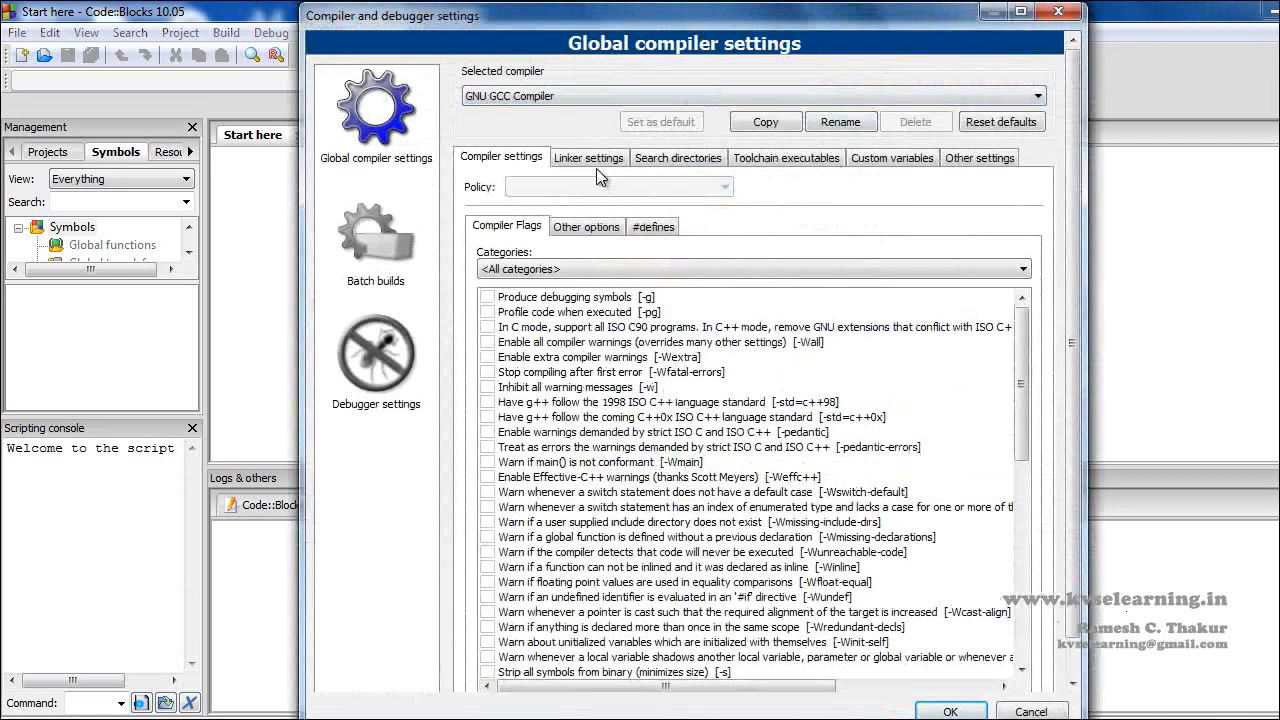
scroll(610, 167, down, 1)
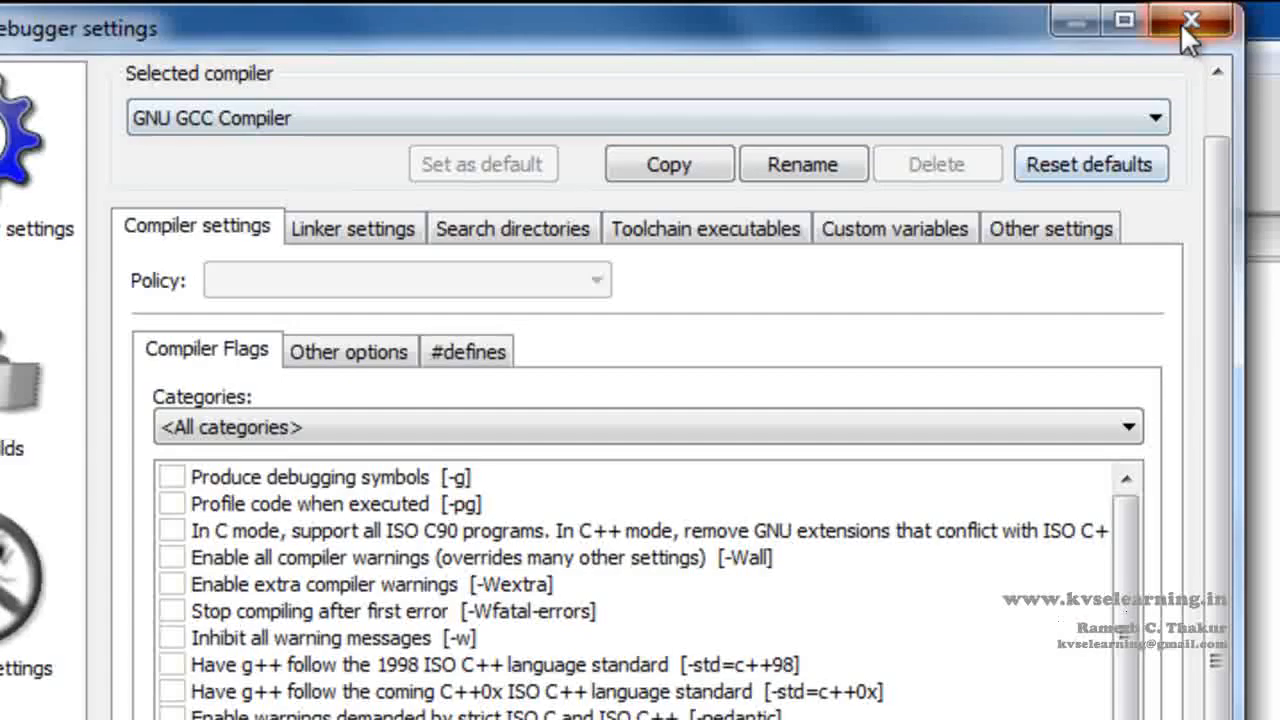
click(1063, 12)
- Review the GNU GCC Compiler's other settings, custom variables, toolchain executables and search directories in the compiler and debugger settings
click(376, 34)
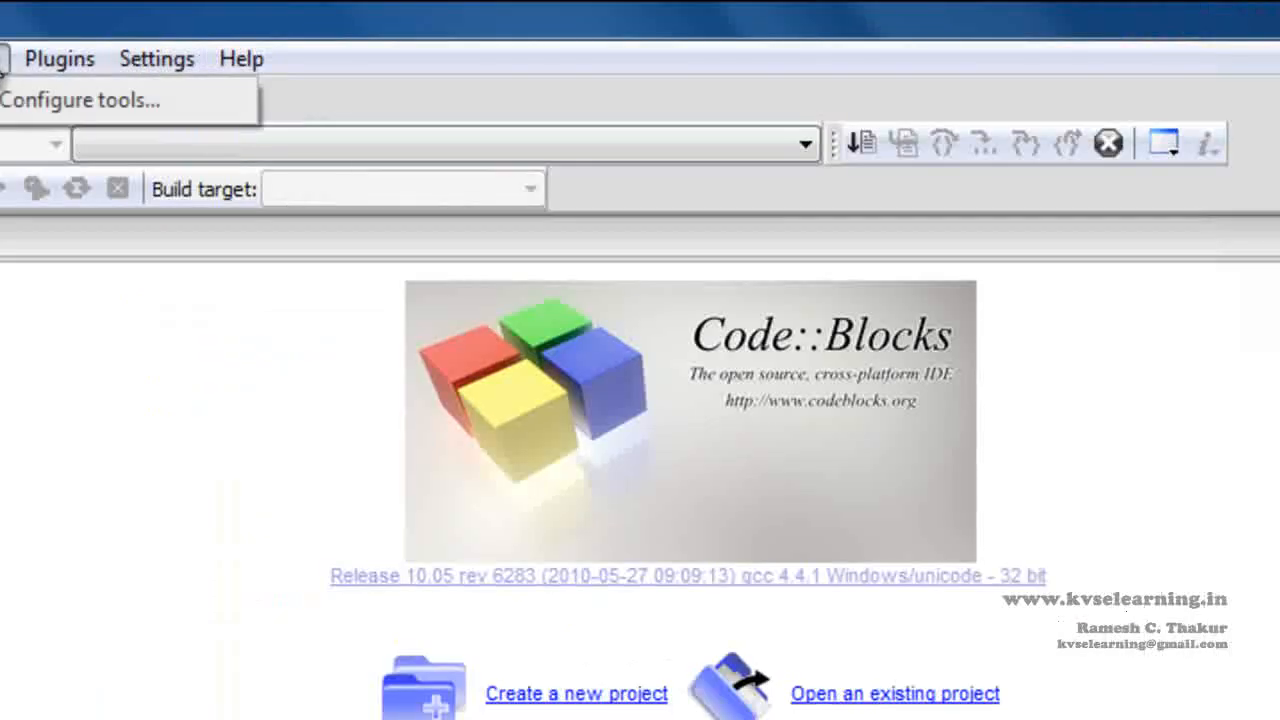
mouse_move(175, 61)
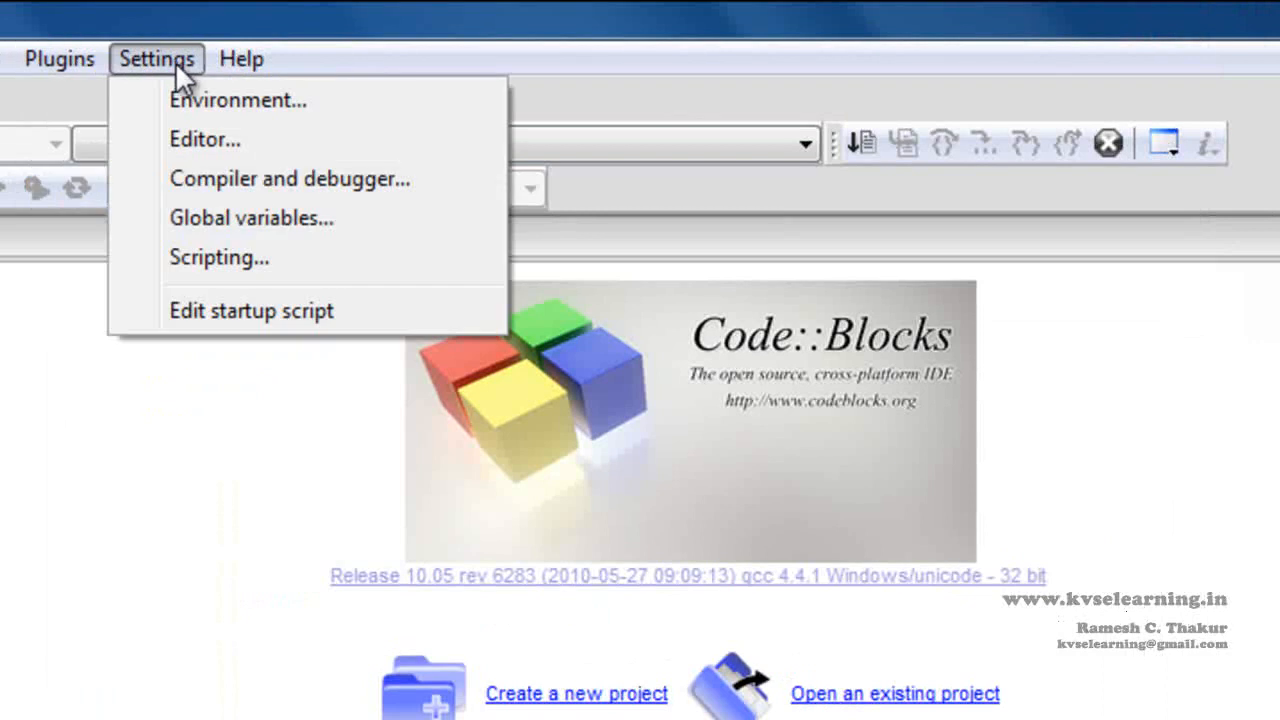
click(212, 180)
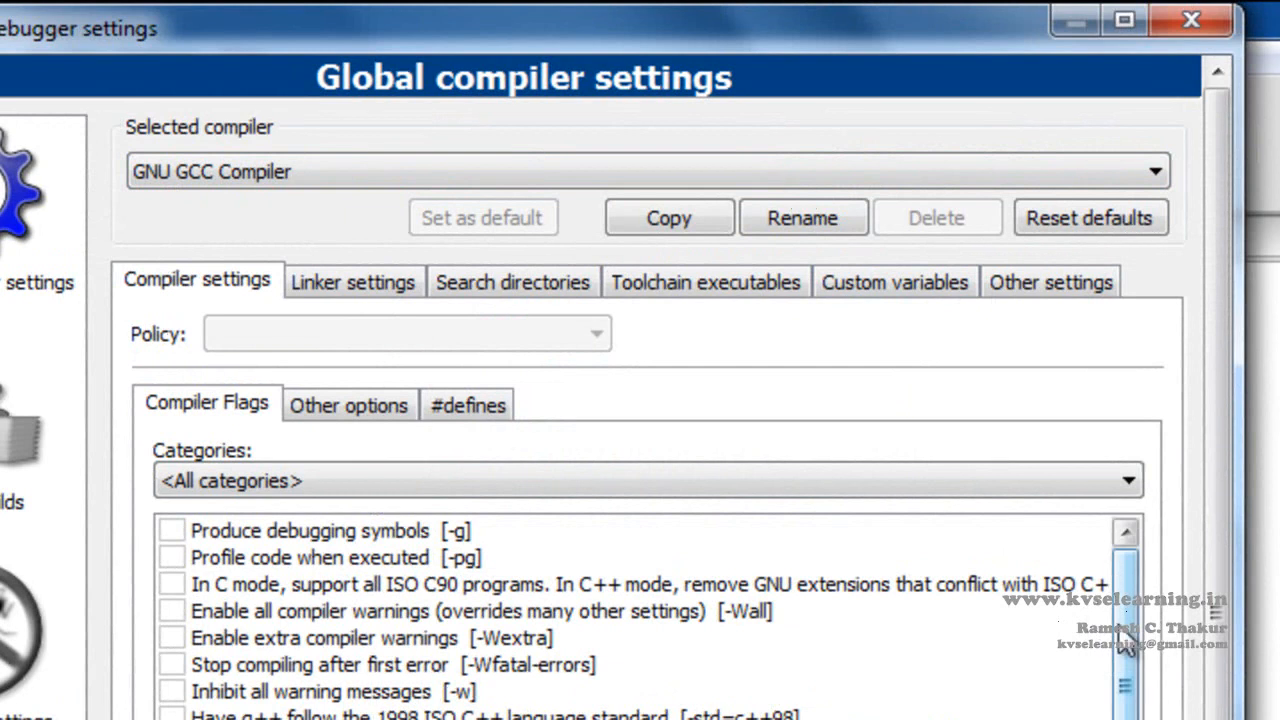
click(1053, 292)
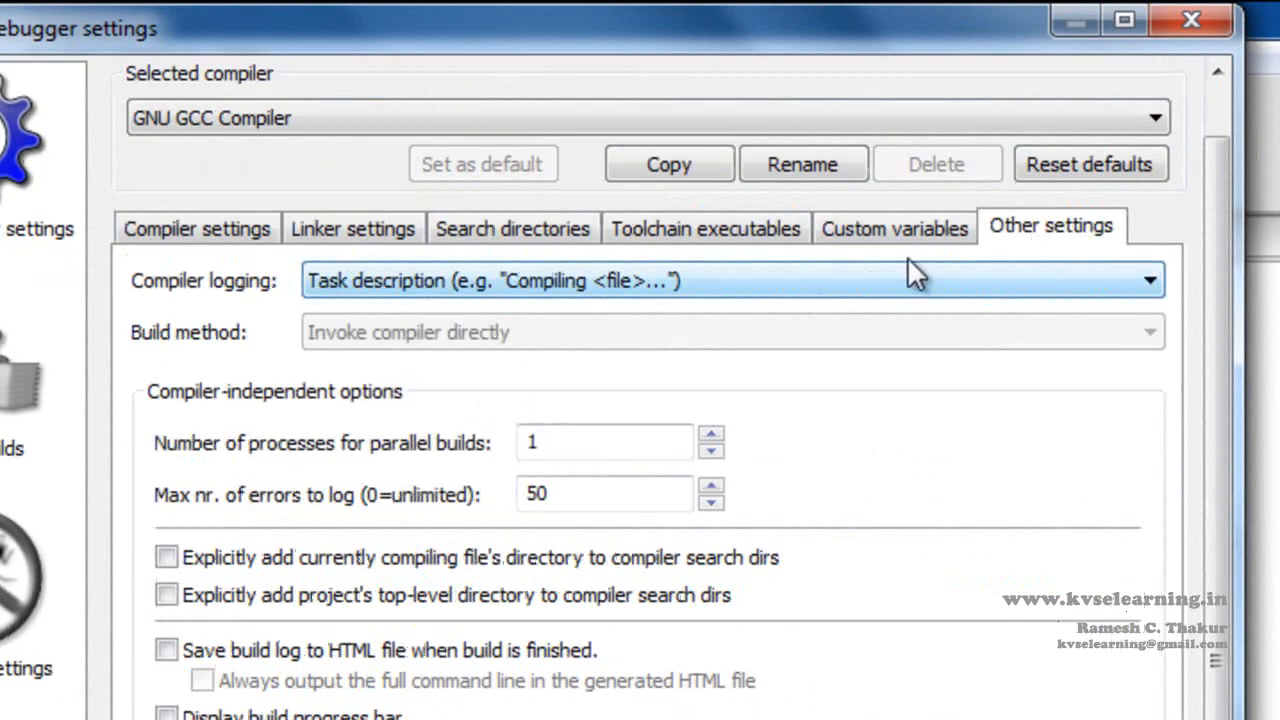
click(885, 240)
click(673, 228)
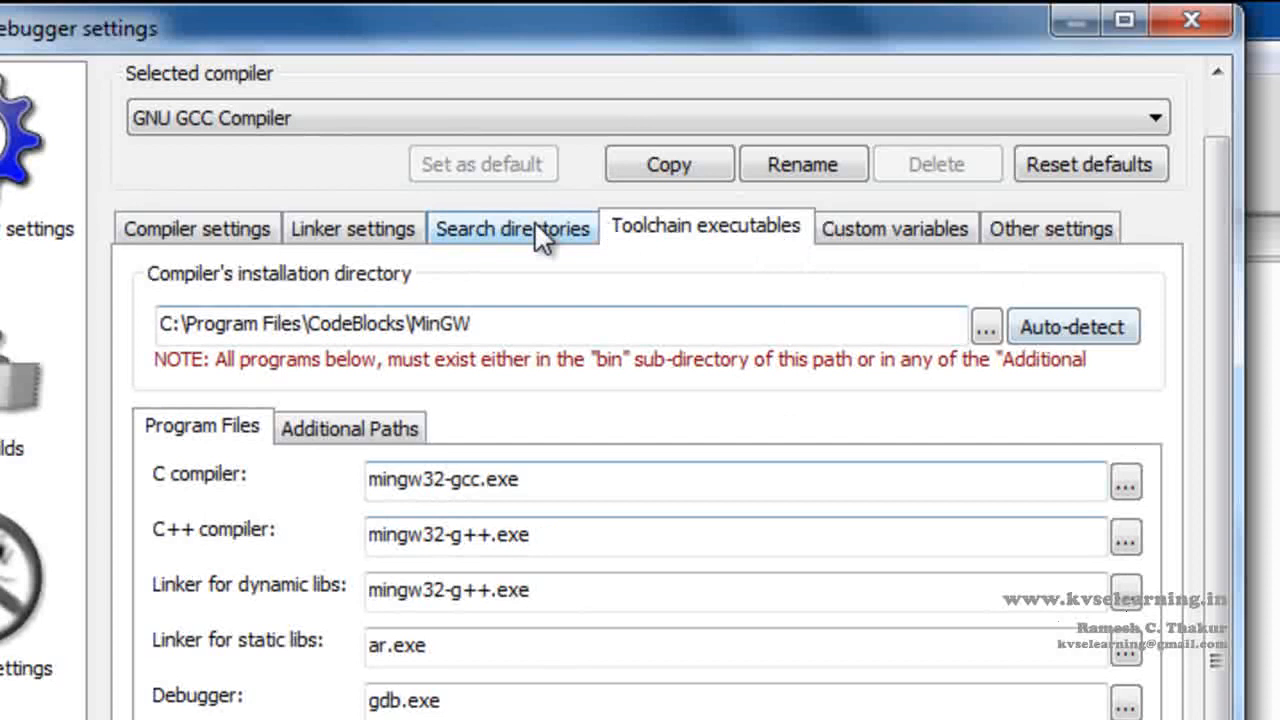
click(534, 228)
click(637, 222)
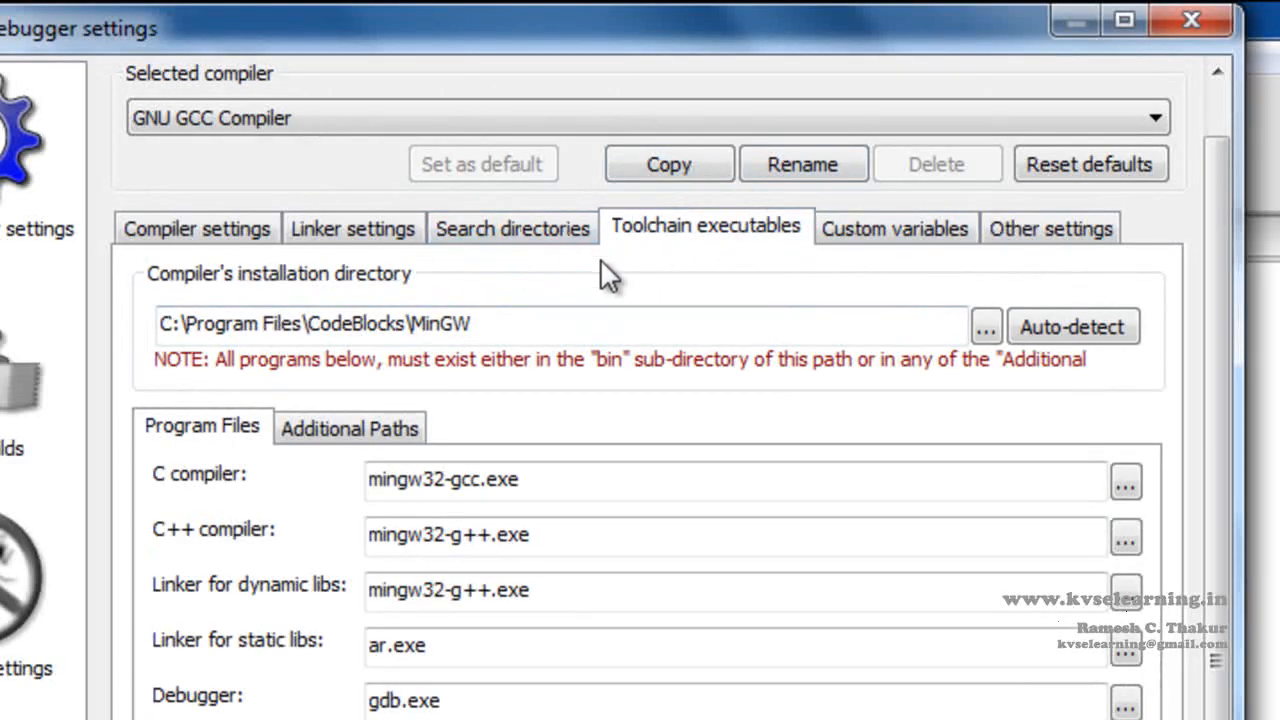
click(1194, 20)
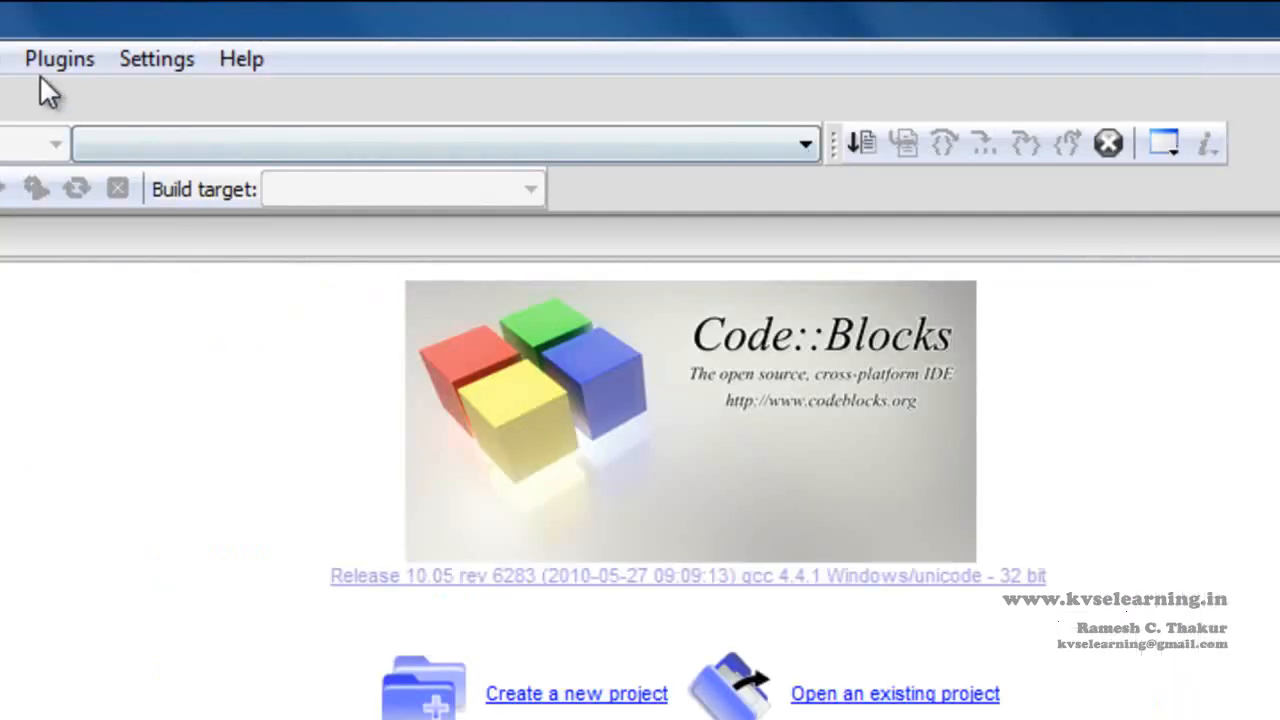
- Reopen the compiler and debugger settings and check the GNU GCC Compiler's toolchain executables
click(145, 60)
click(193, 183)
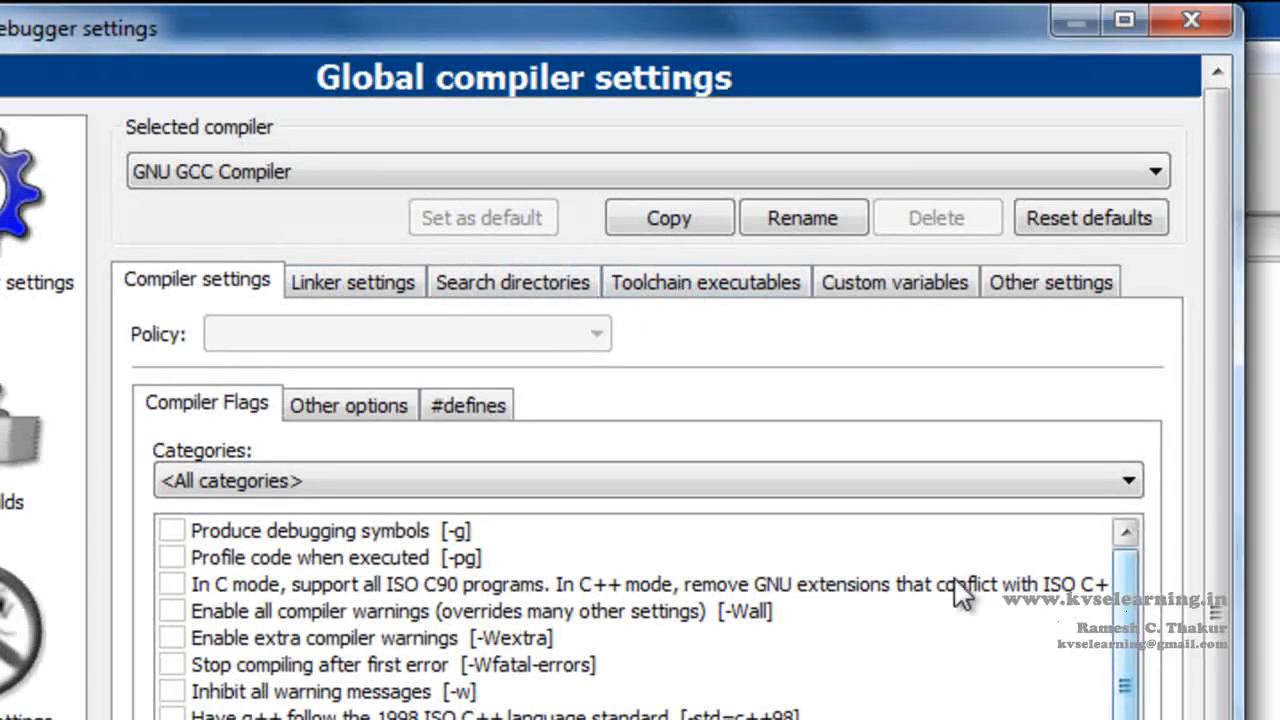
click(684, 276)
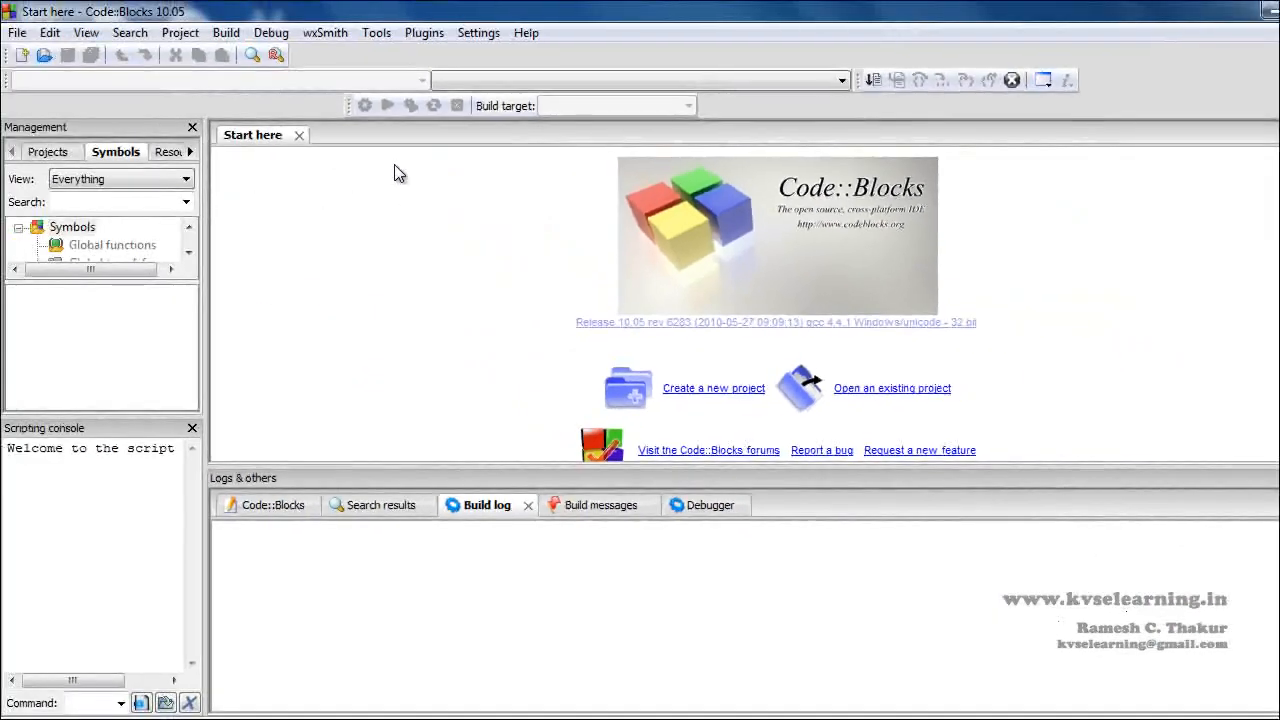
scroll(394, 174, down, 1)
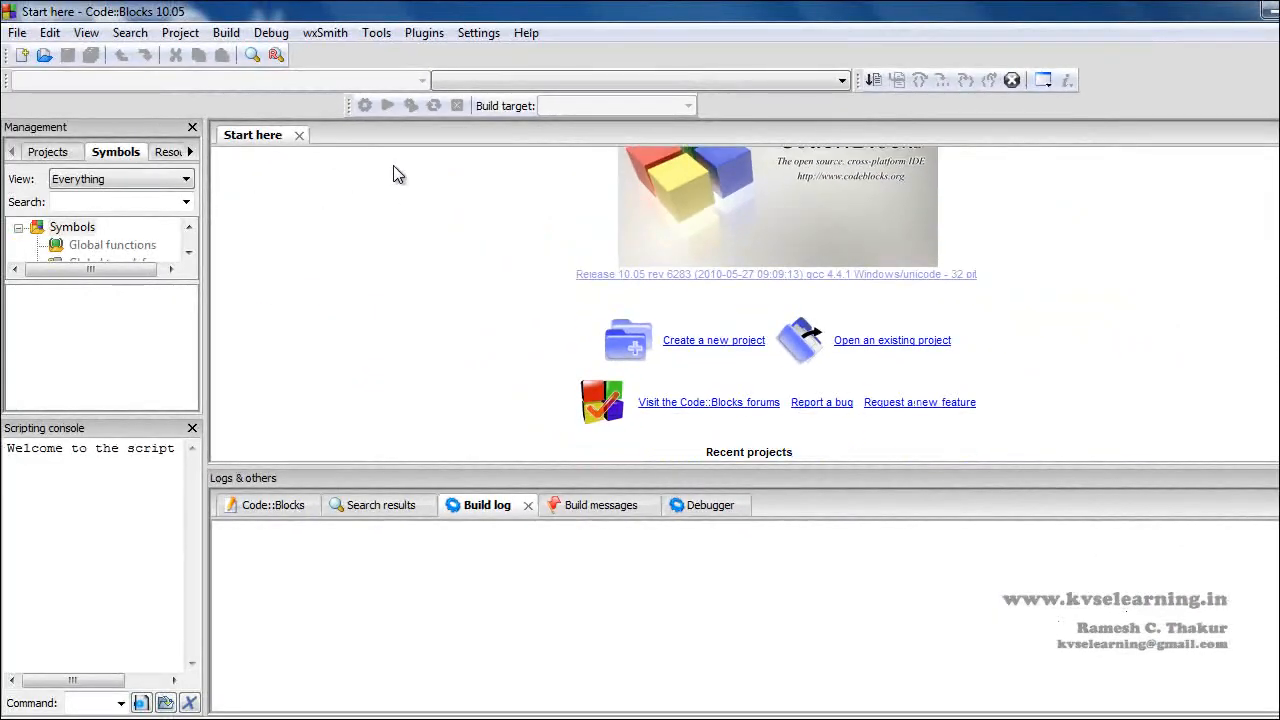
scroll(394, 174, up, 1)
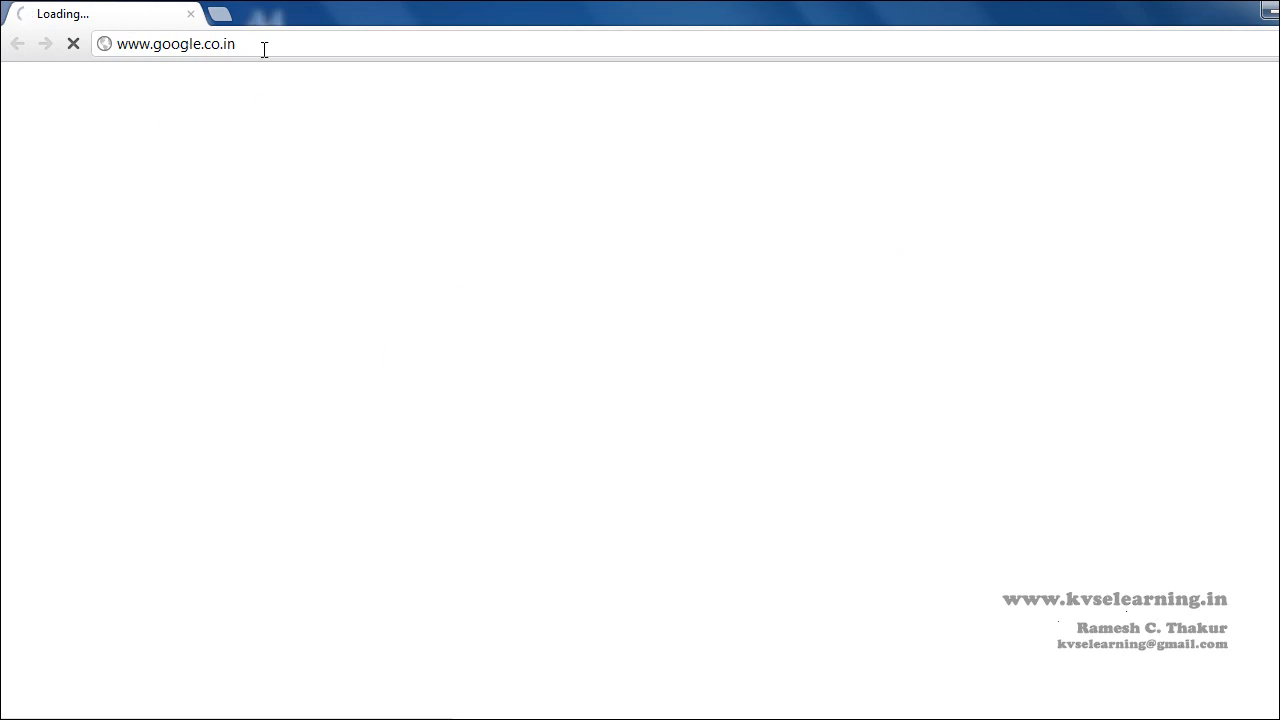
- Search Google for "dev c++" and open the Bloodshed Software Dev-C++ page from the results
click(437, 374)
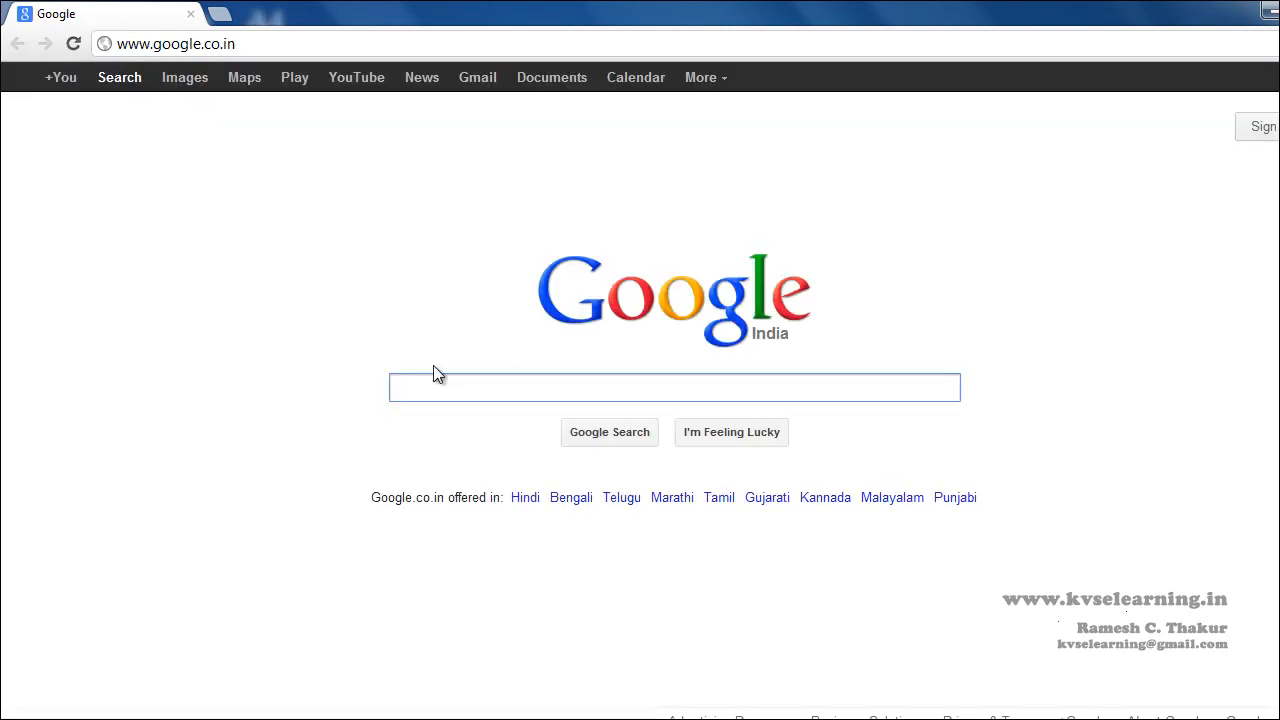
text(dev)
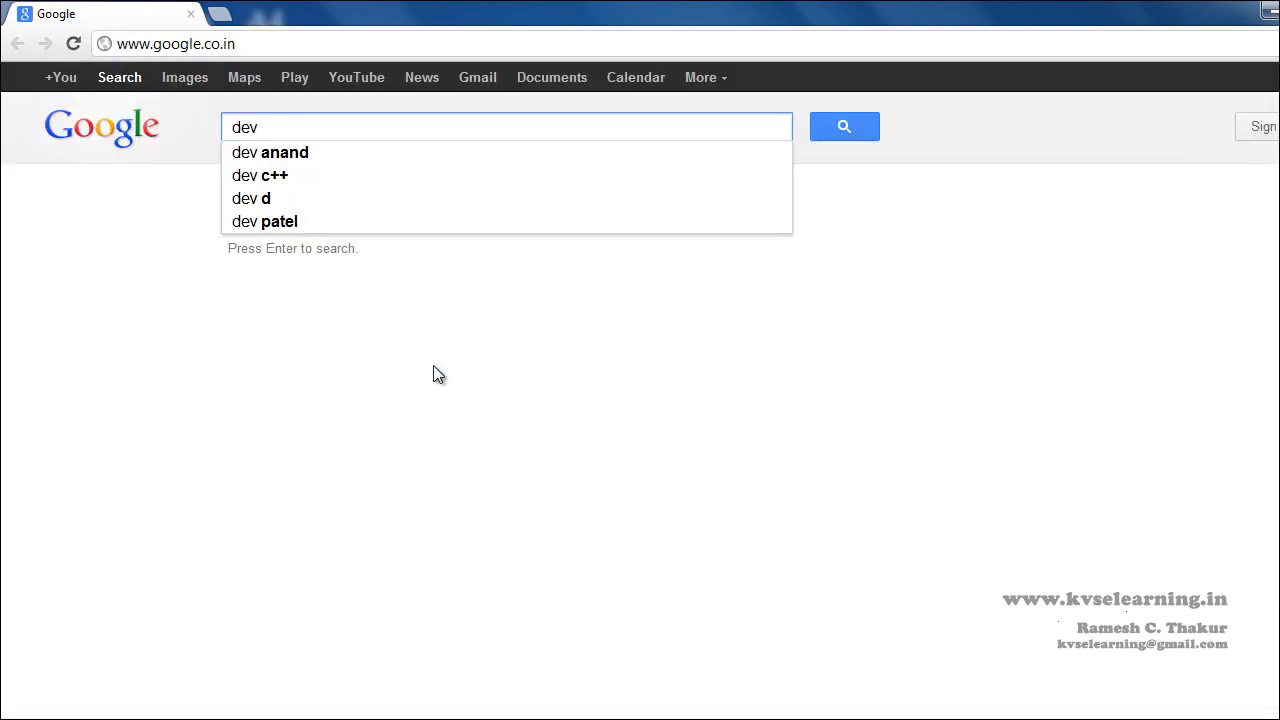
click(300, 176)
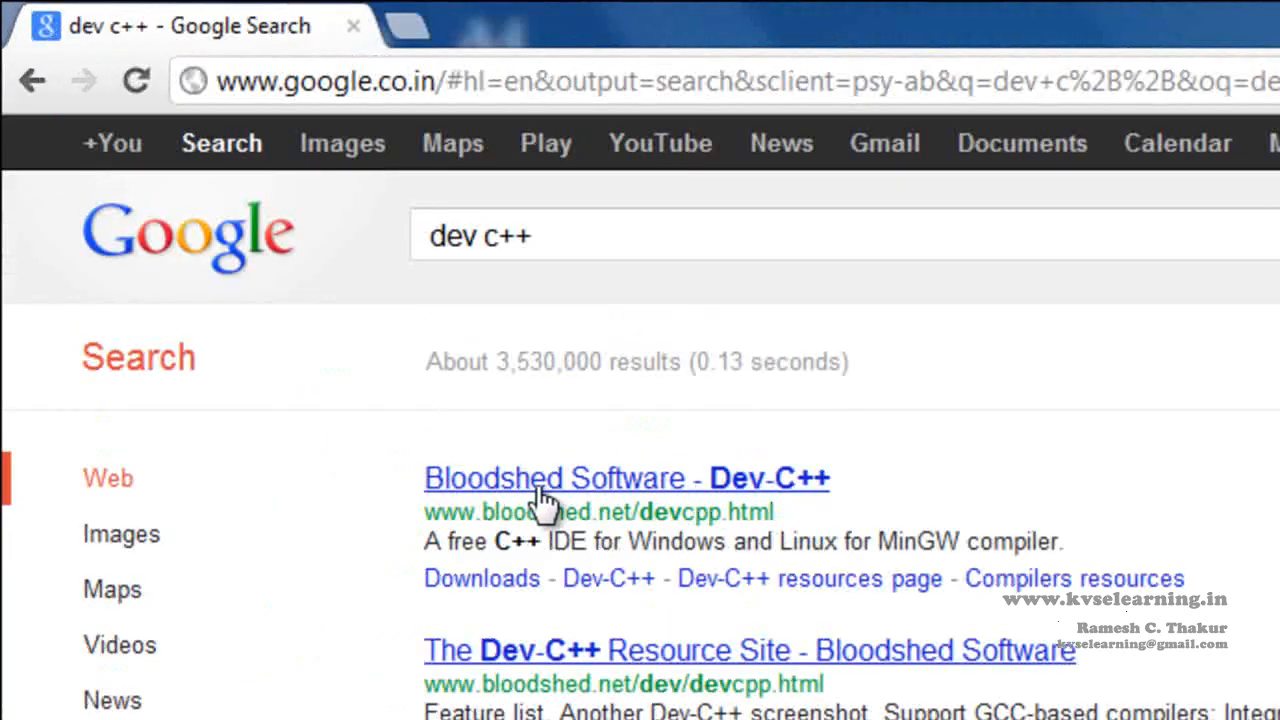
click(553, 480)
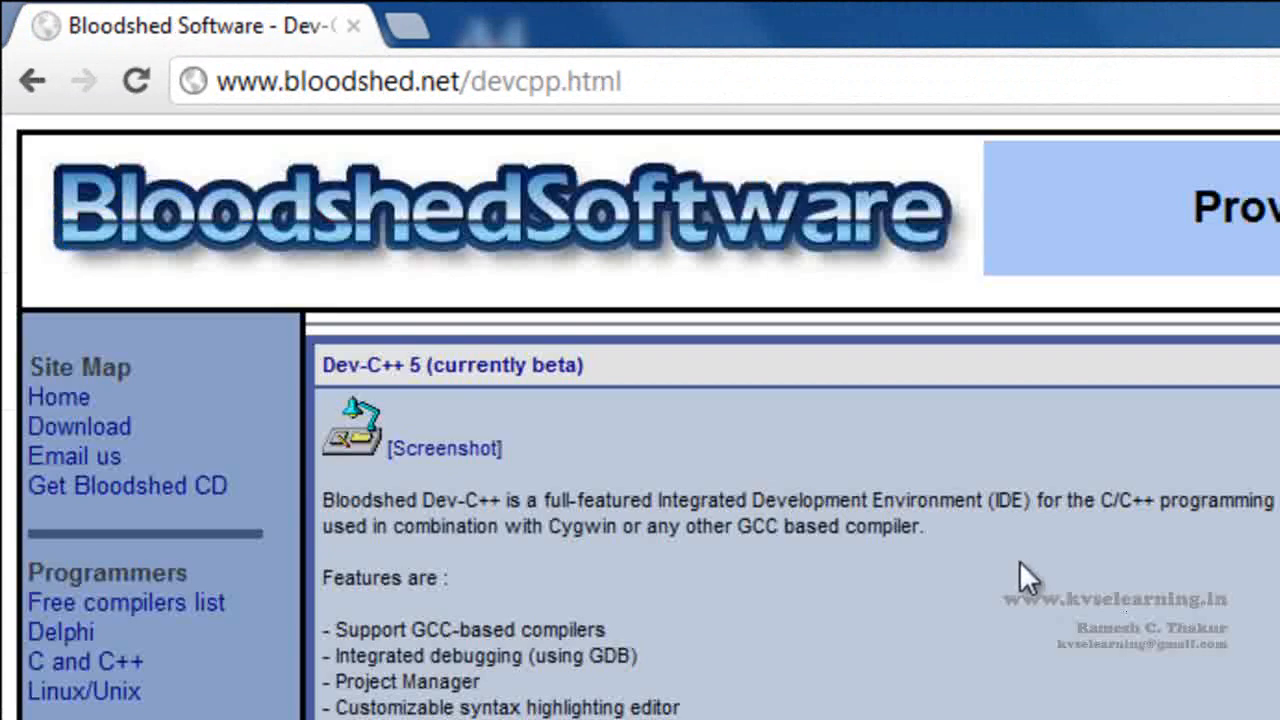
- Look through the Dev-C++ 5 description and open the Bloodshed site's Download page
scroll(1020, 562, down, 3)
scroll(1152, 664, up, 3)
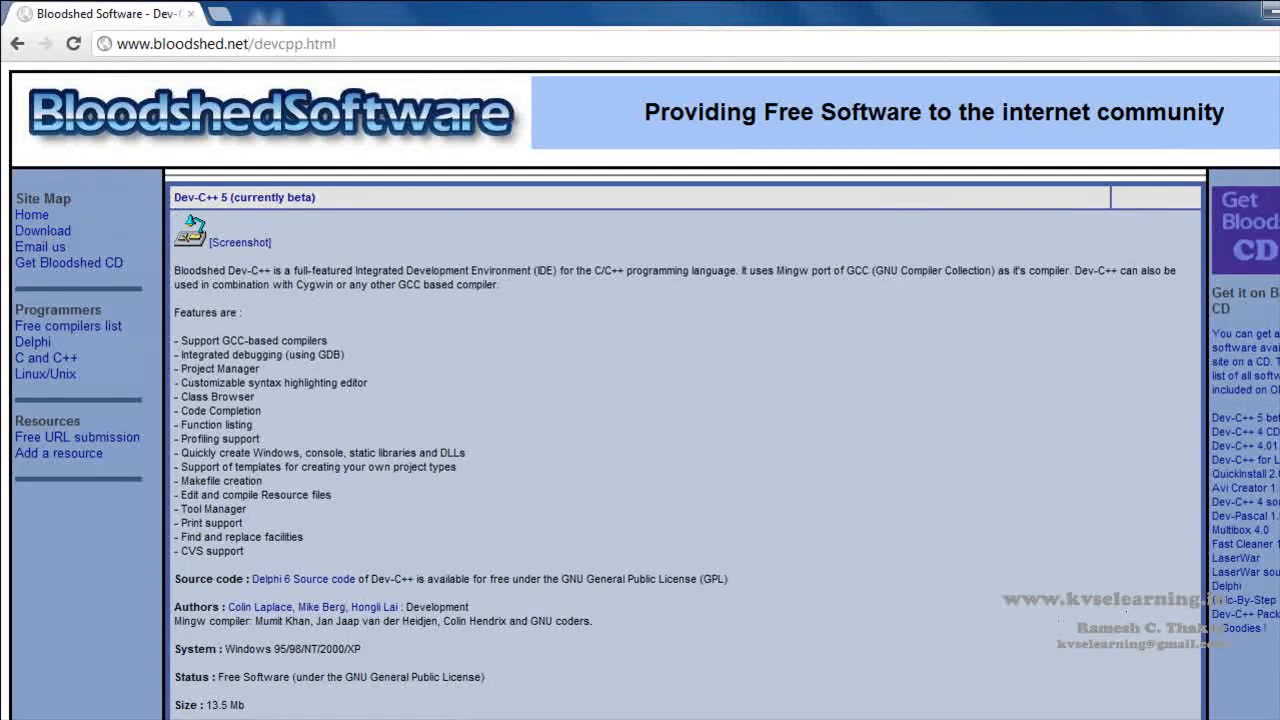
click(43, 231)
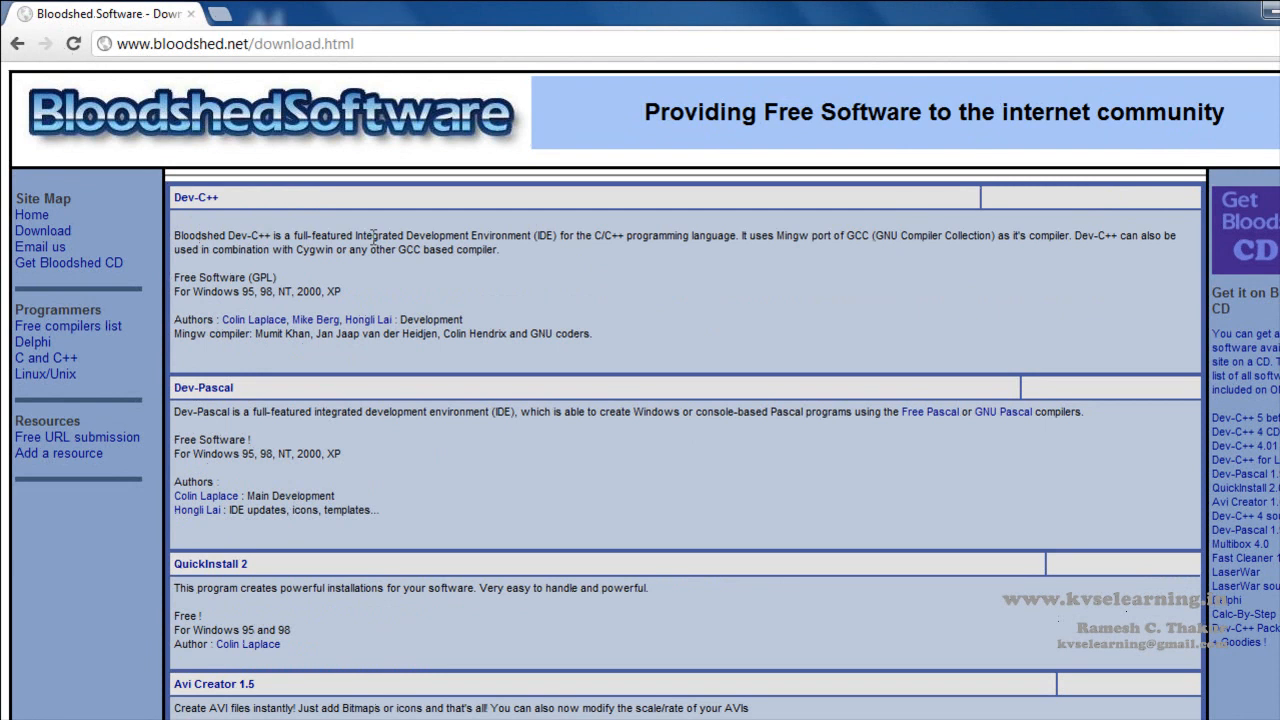
- Read the Dev-C++ description on the Download page, including which compilers it can be used with
double_click(474, 238)
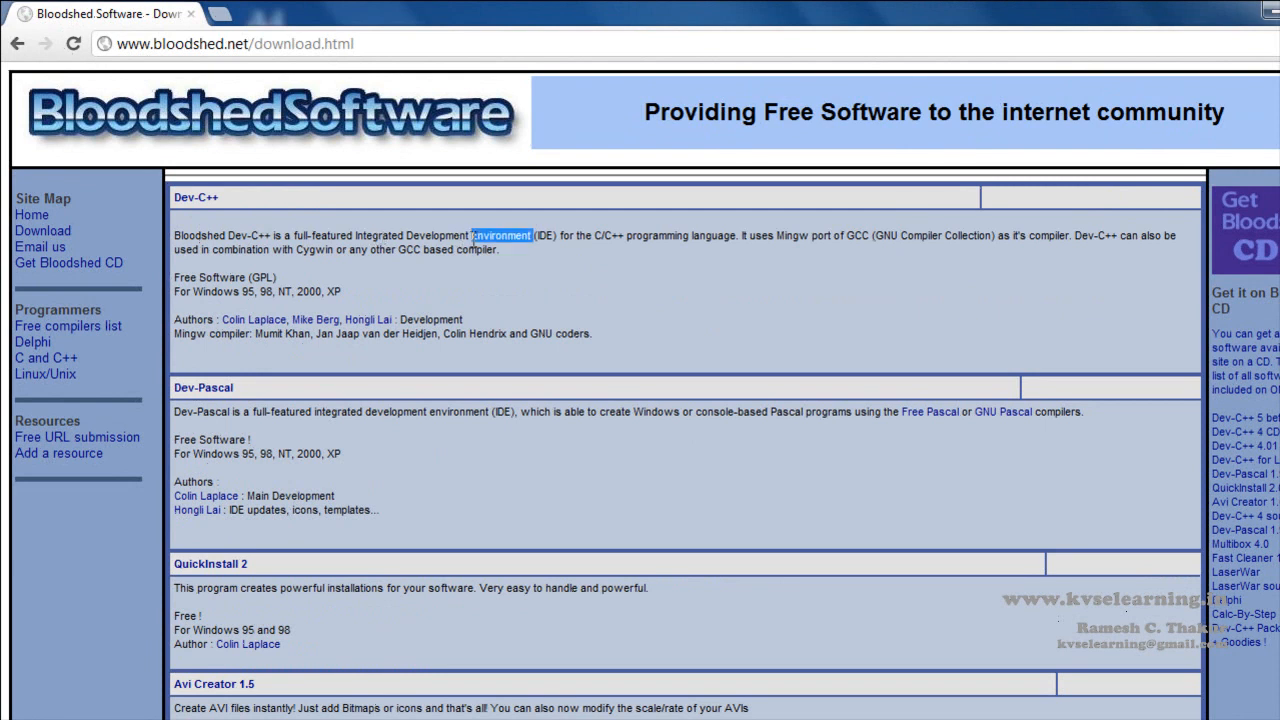
triple_click(645, 236)
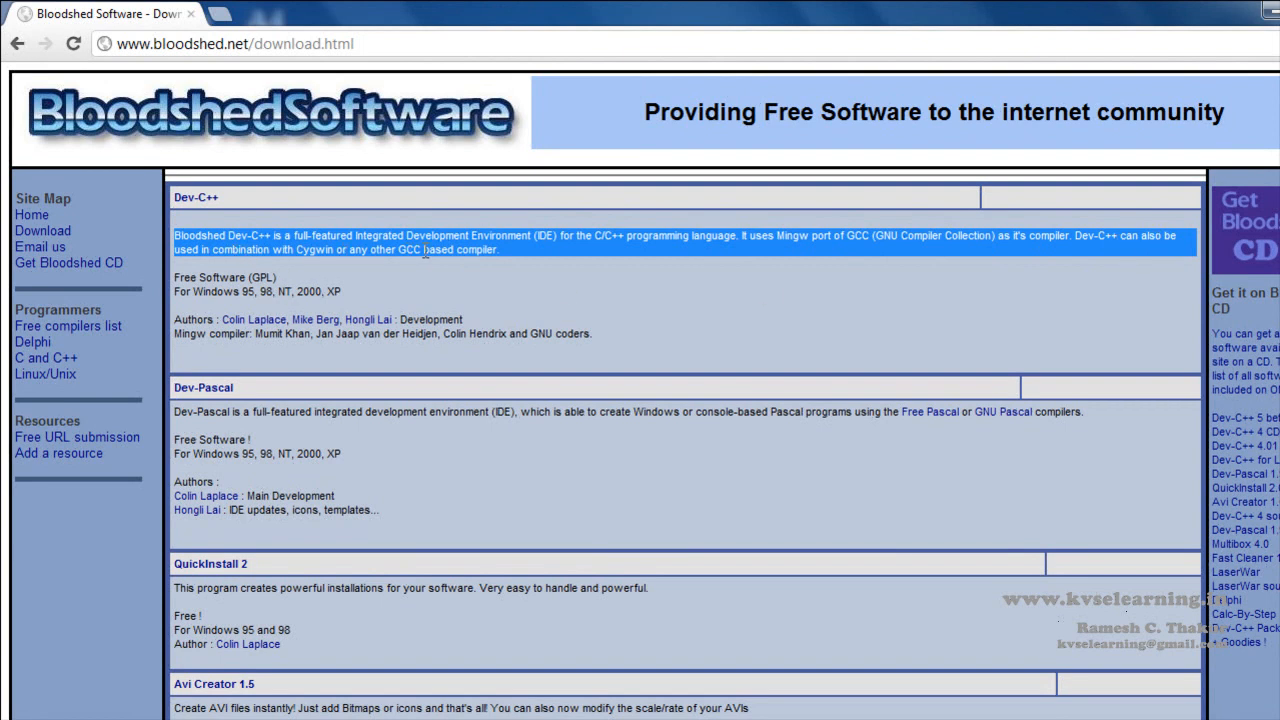
click(500, 253)
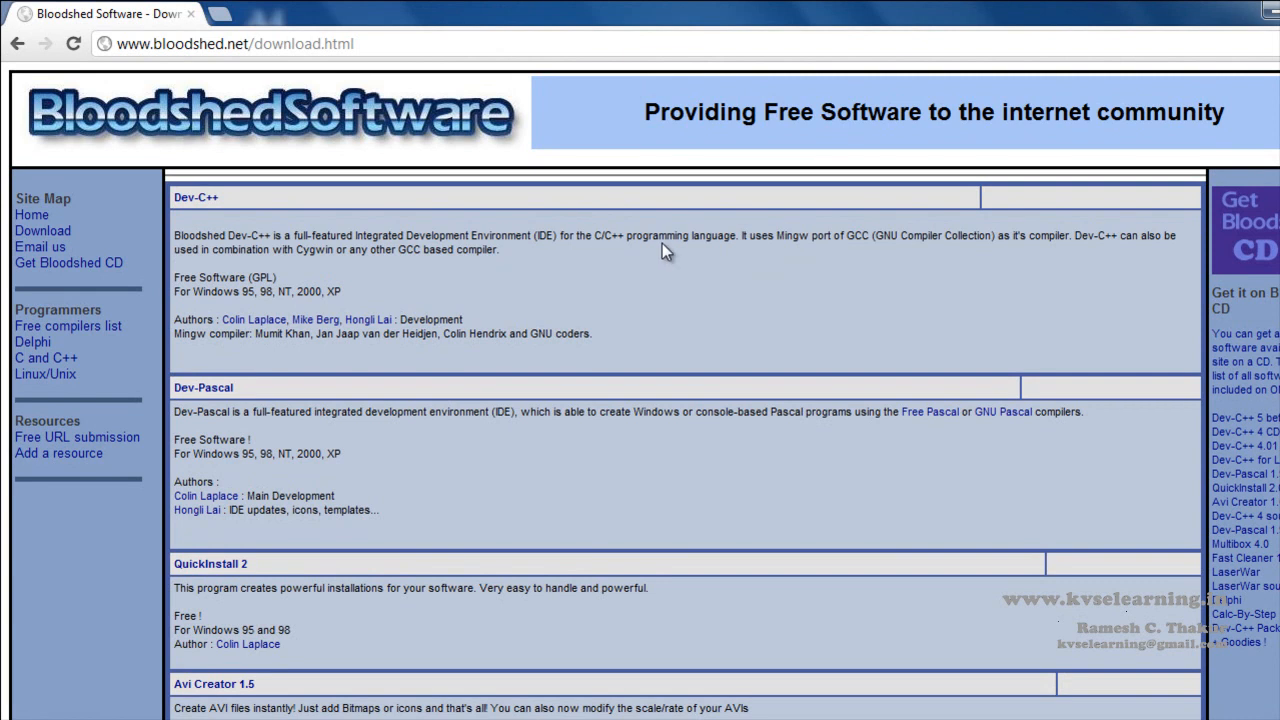
drag(1076, 235, 1083, 248)
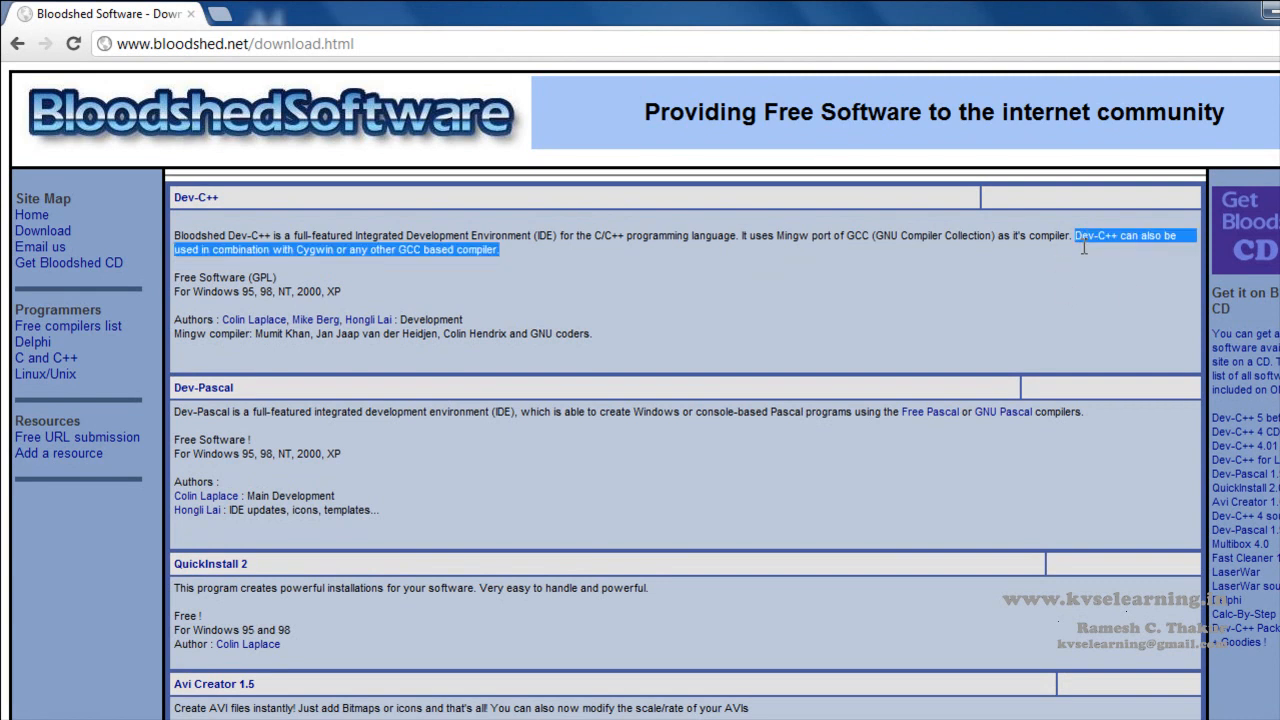
drag(873, 255, 524, 257)
click(1046, 278)
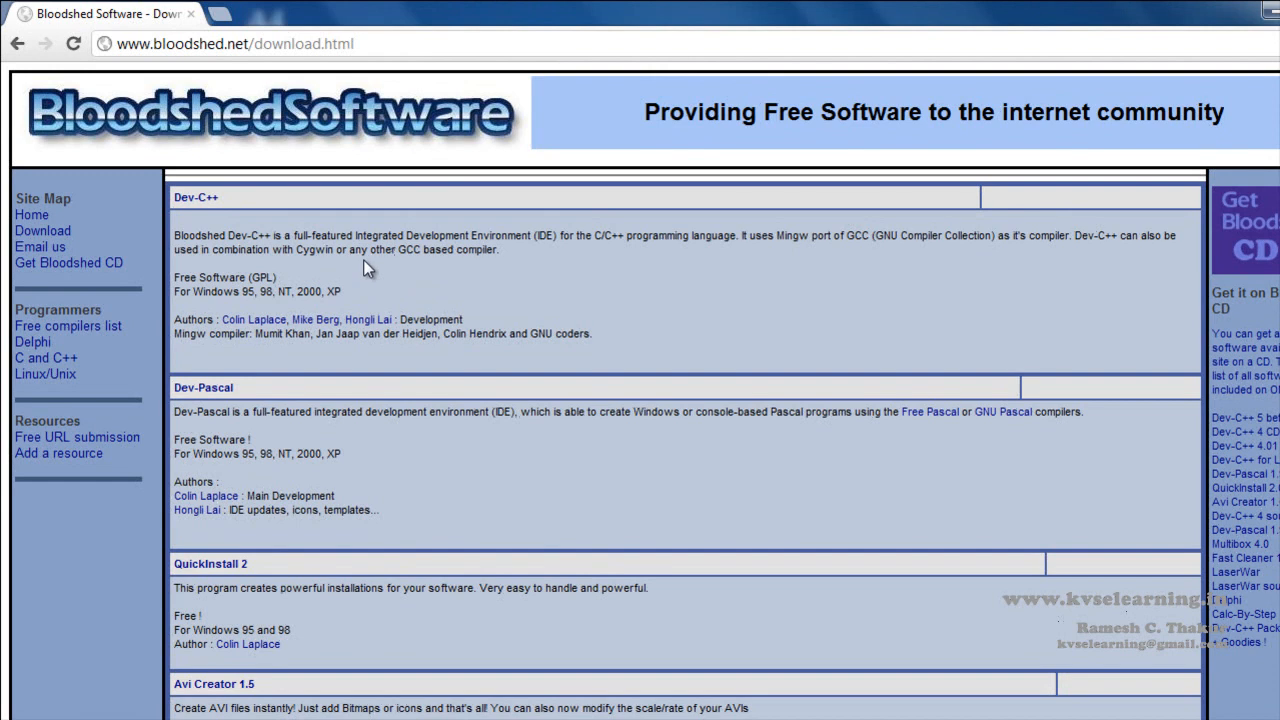
scroll(366, 259, down, 2)
scroll(366, 259, up, 2)
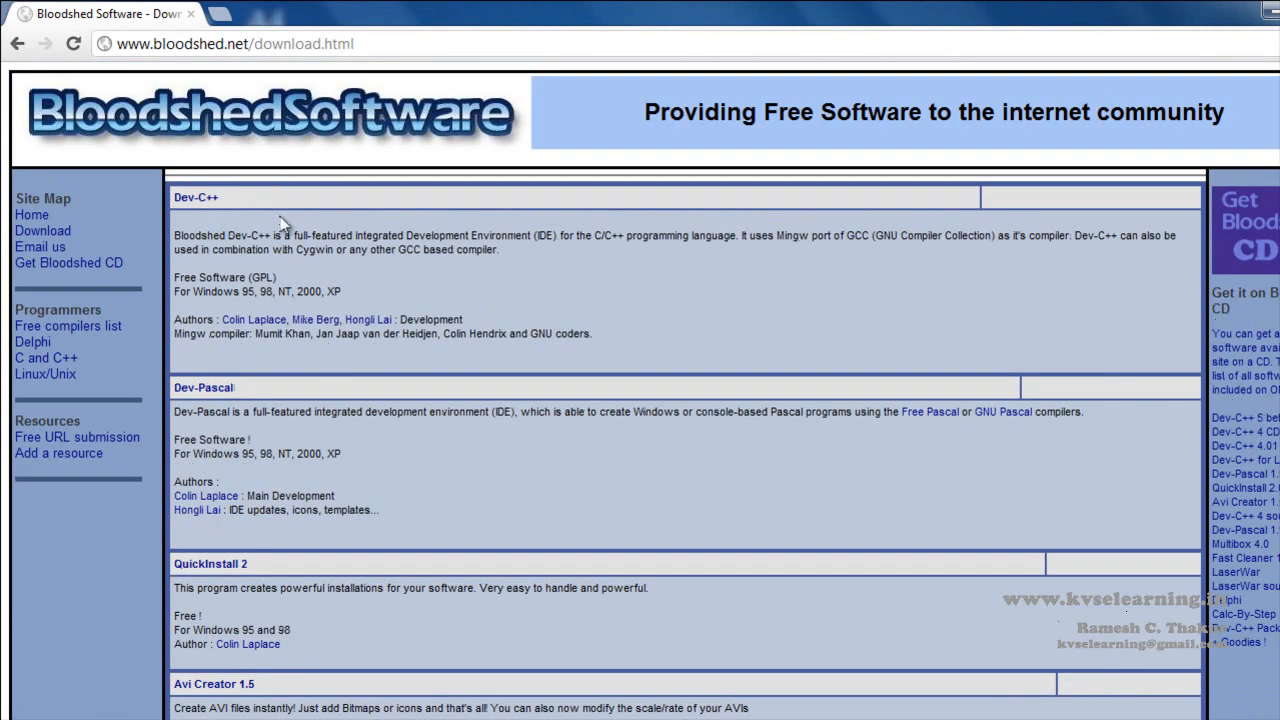
- Open the Dev-C++ product page and follow its downloads link to the Dev-C++ Resource Site
click(196, 199)
scroll(288, 569, down, 3)
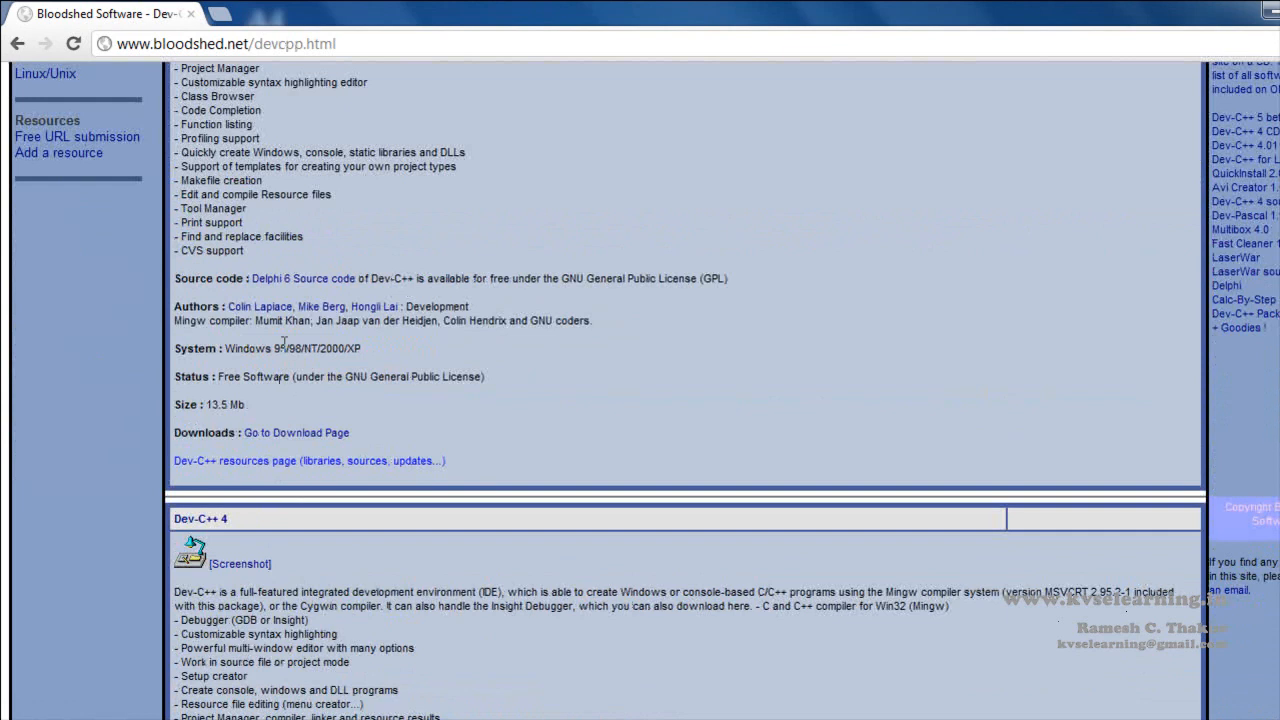
click(296, 436)
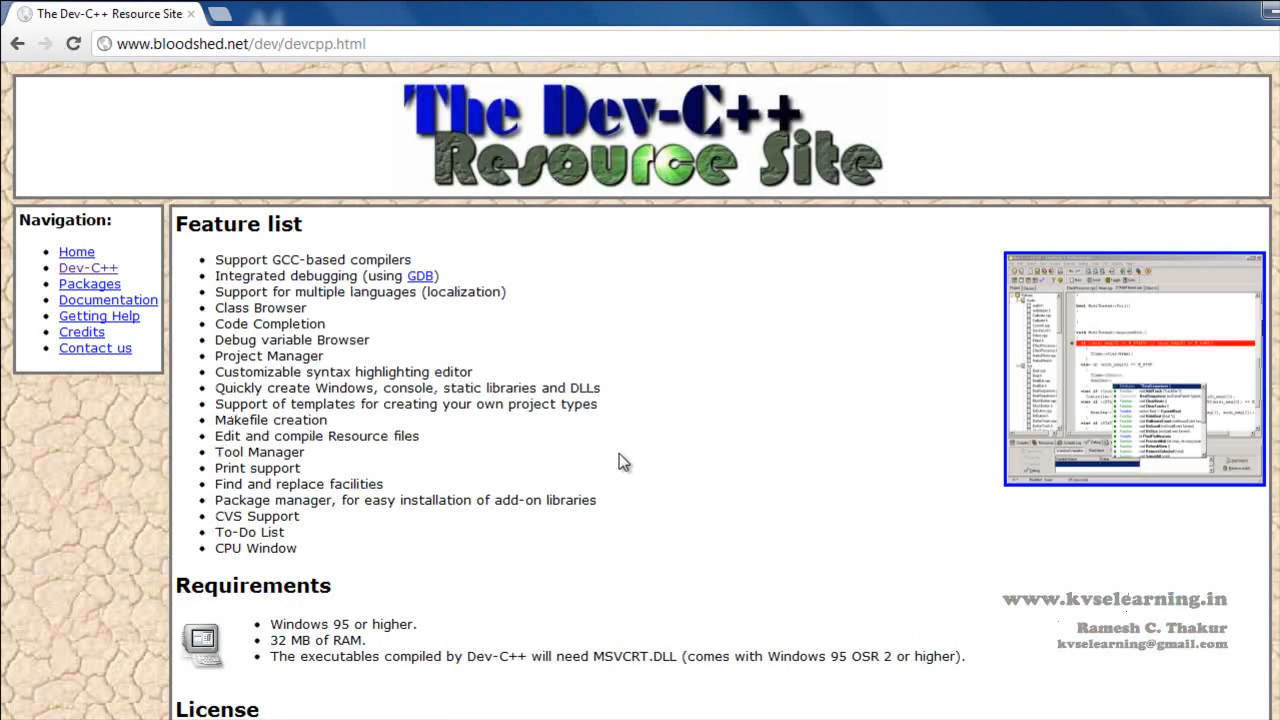
- Request the SourceForge download of Dev-C++ 5.0 beta 9.2 (4.9.9.2) with Mingw/GCC 3.4.2 and cancel the download dialog
scroll(493, 447, down, 4)
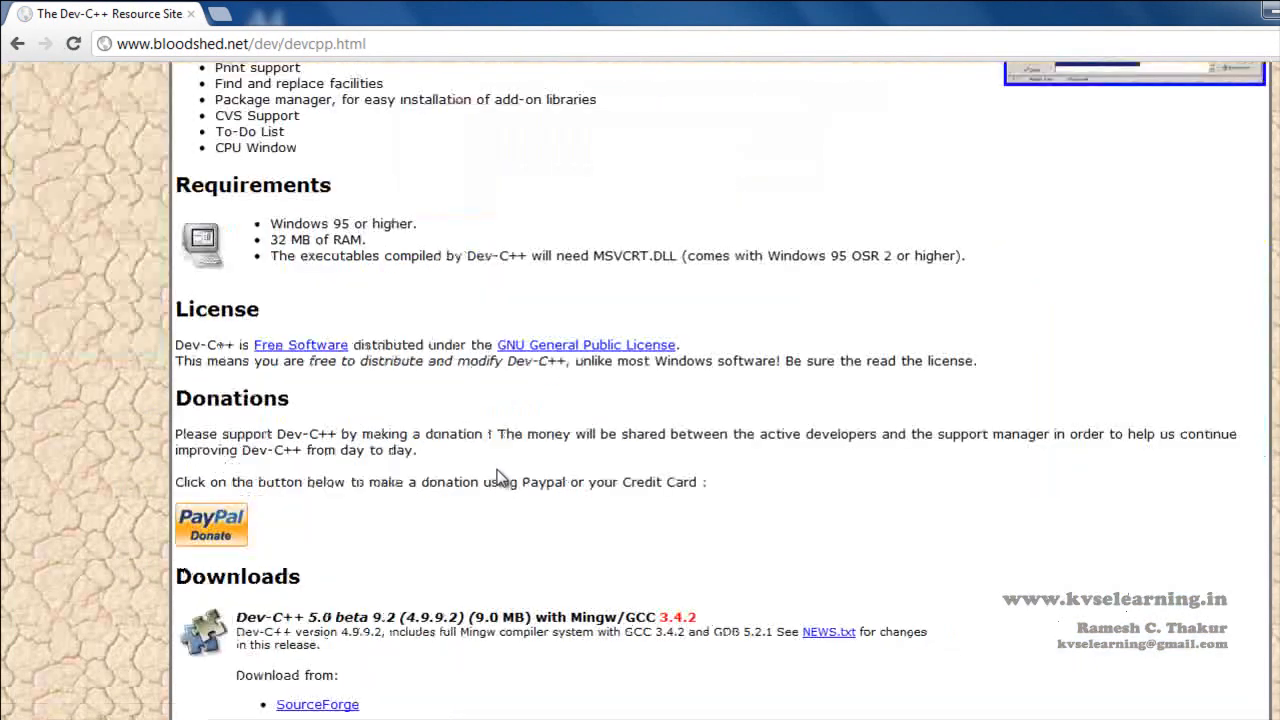
scroll(497, 475, down, 2)
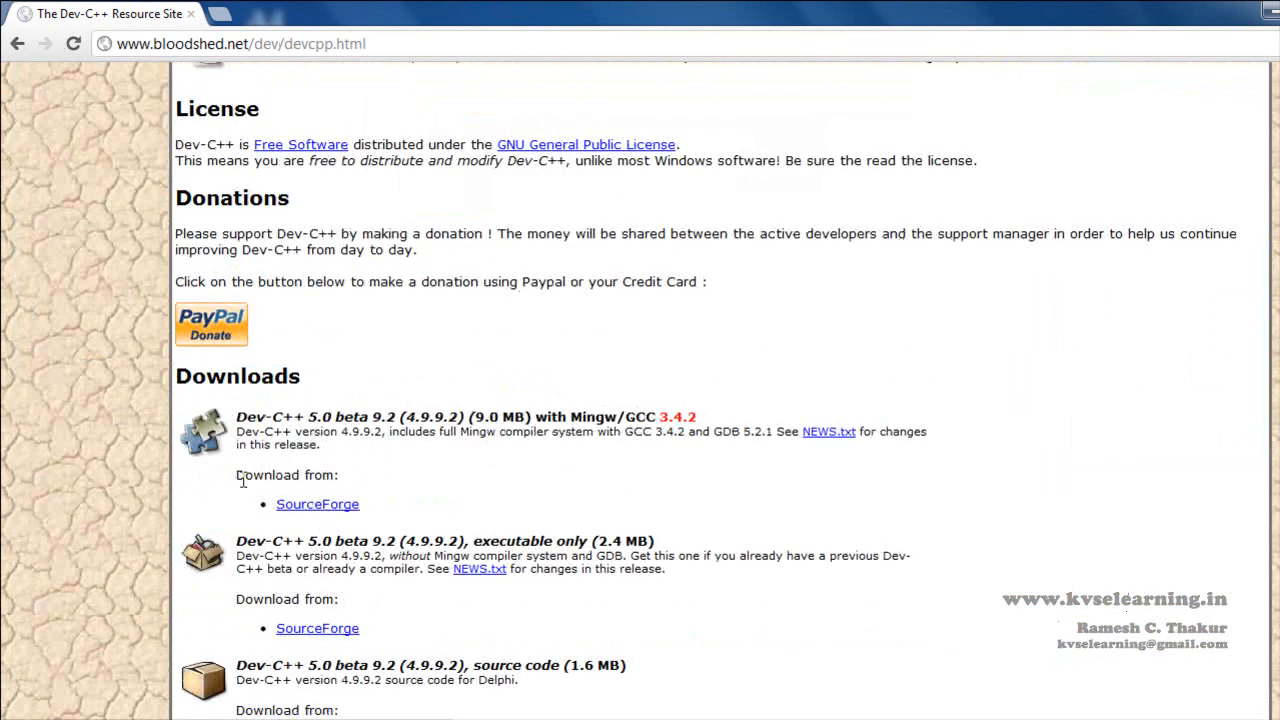
click(320, 505)
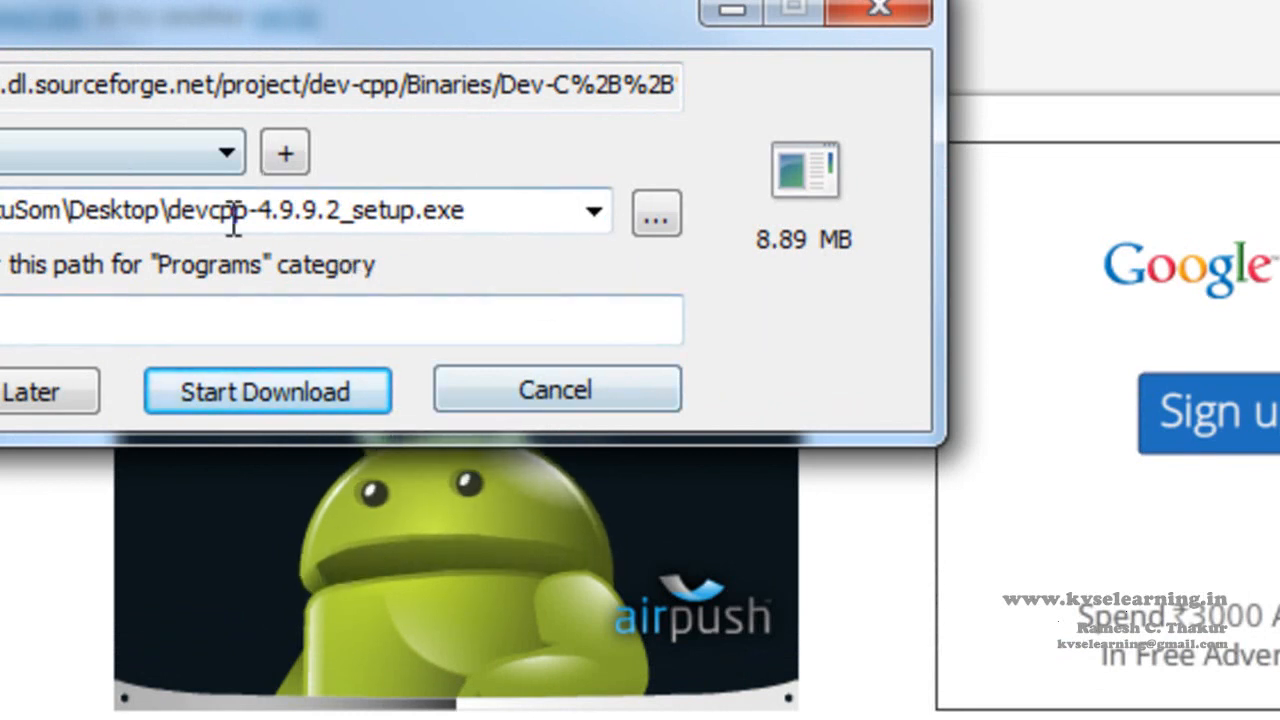
drag(318, 23, 320, 57)
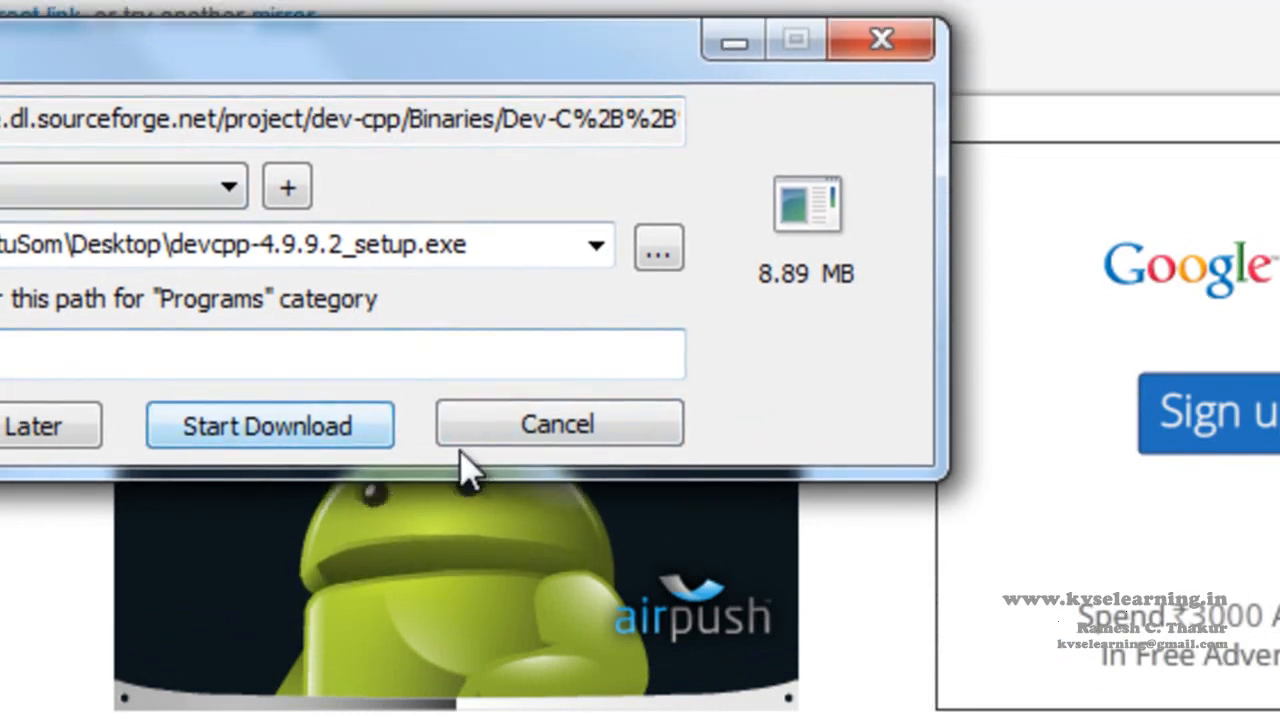
click(592, 418)
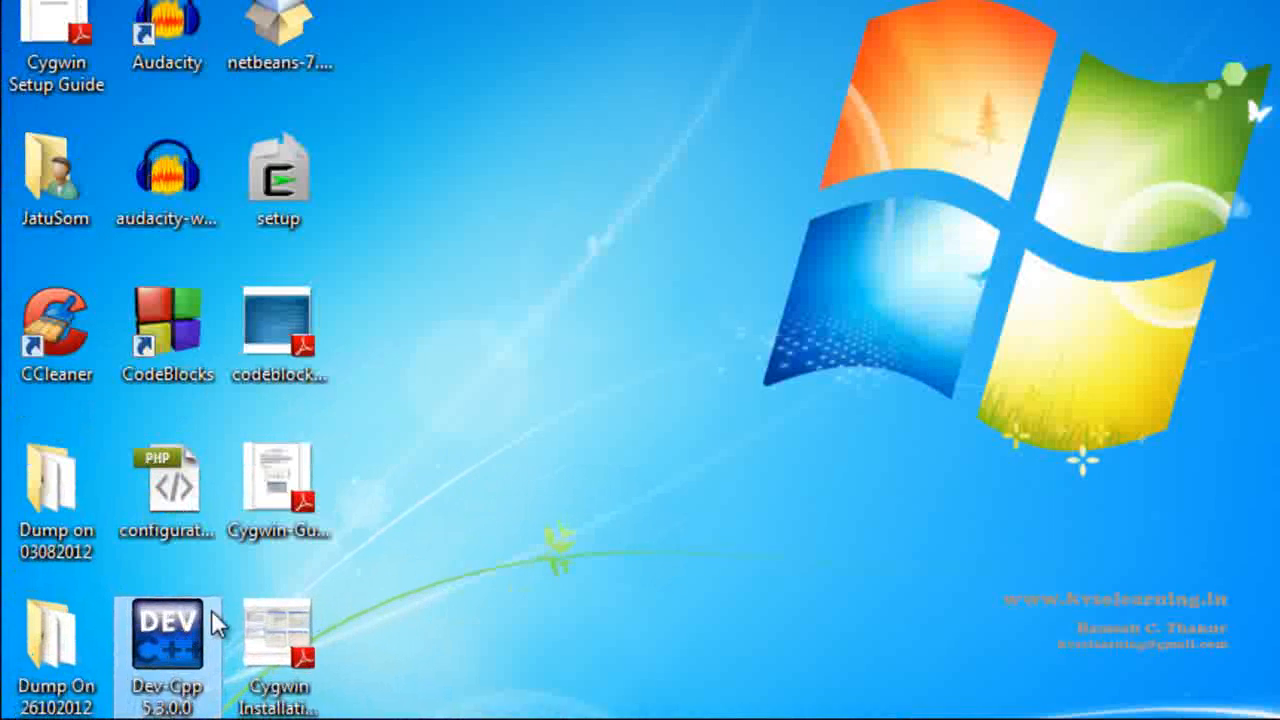
- Run the Dev-Cpp 5.3.0.0 MinGW 4.7.0 Setup installer from the desktop and accept the license agreement
drag(145, 657, 412, 175)
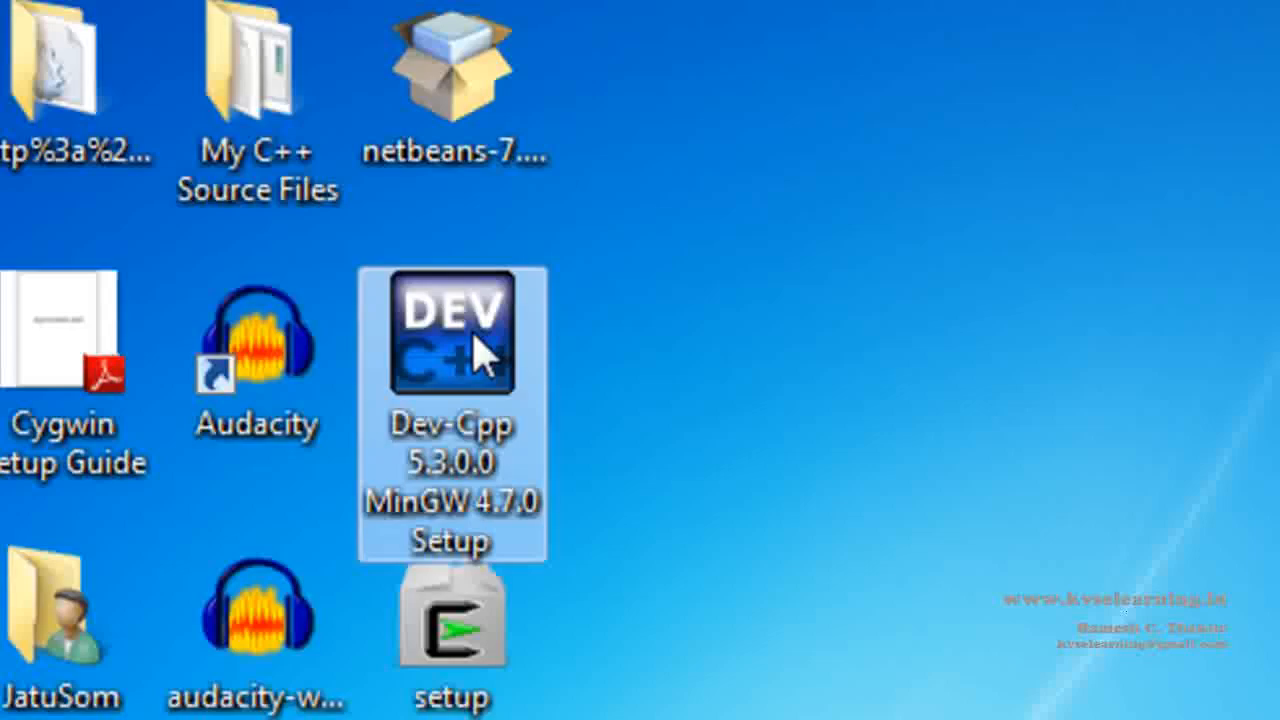
double_click(303, 32)
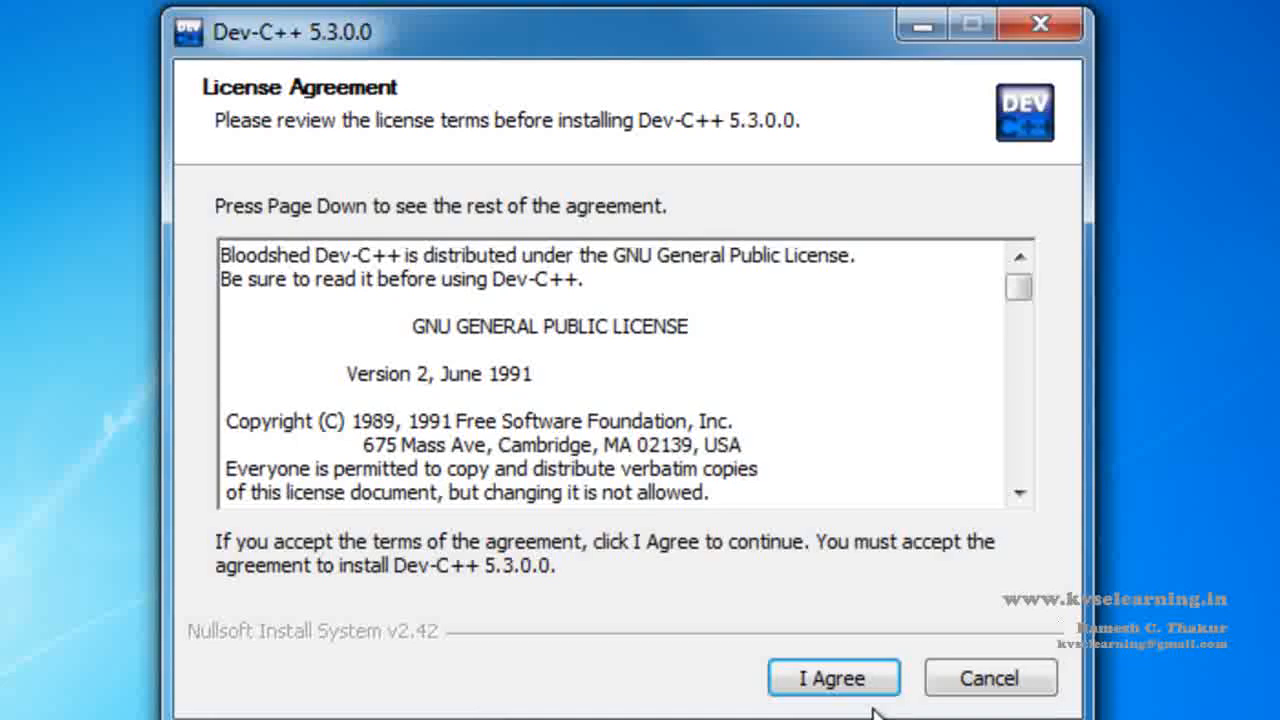
click(860, 680)
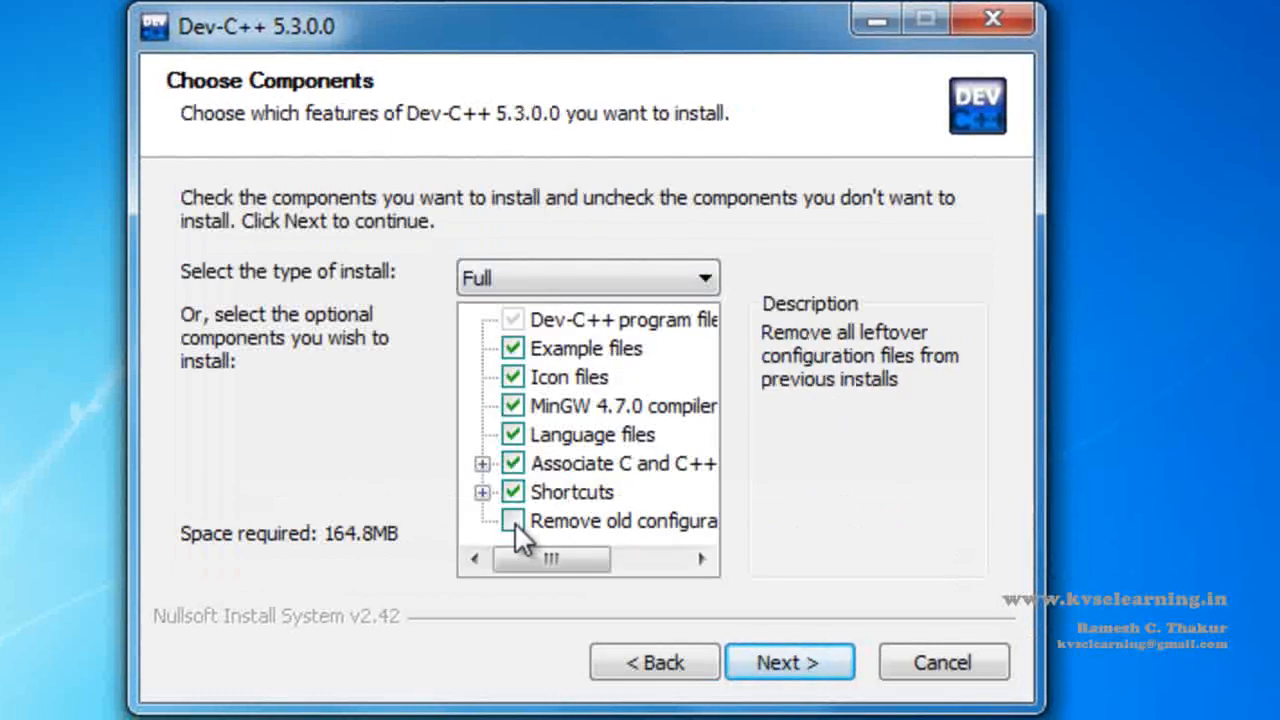
- Add removal of old configuration files to the Full install and install Dev-C++ into C:\Program Files\Dev-Cpp
click(512, 521)
click(772, 663)
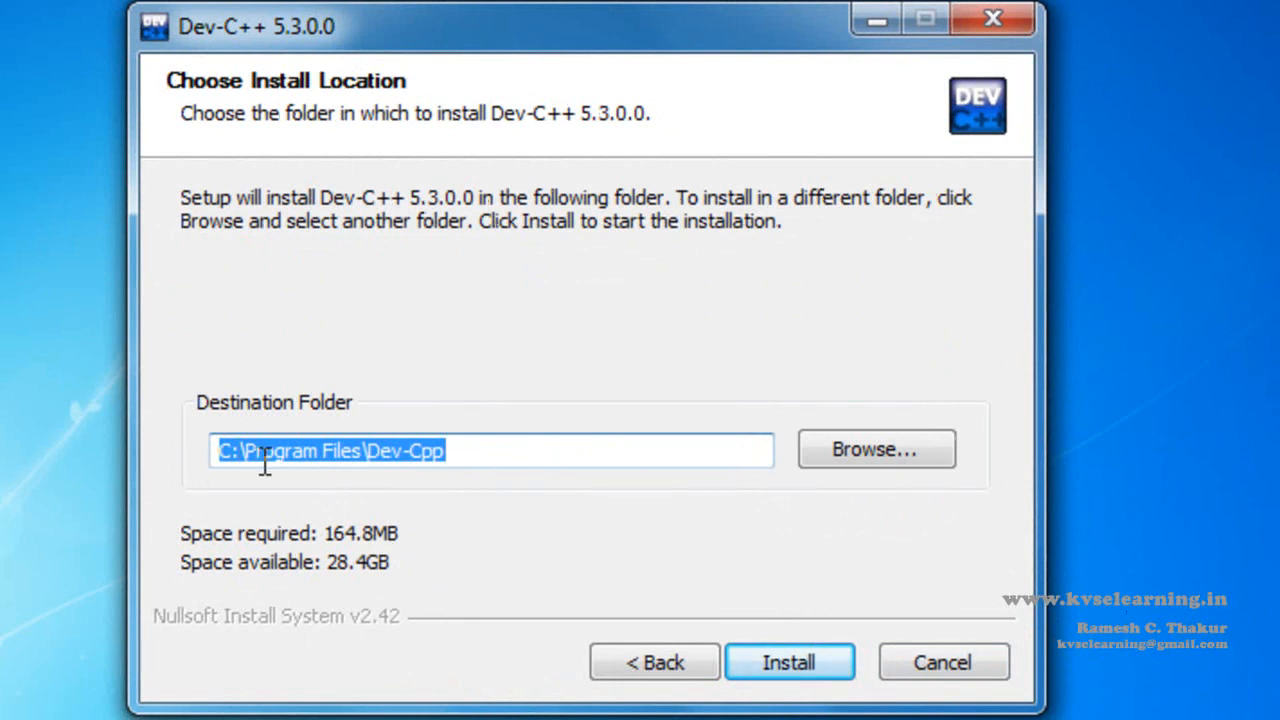
click(812, 668)
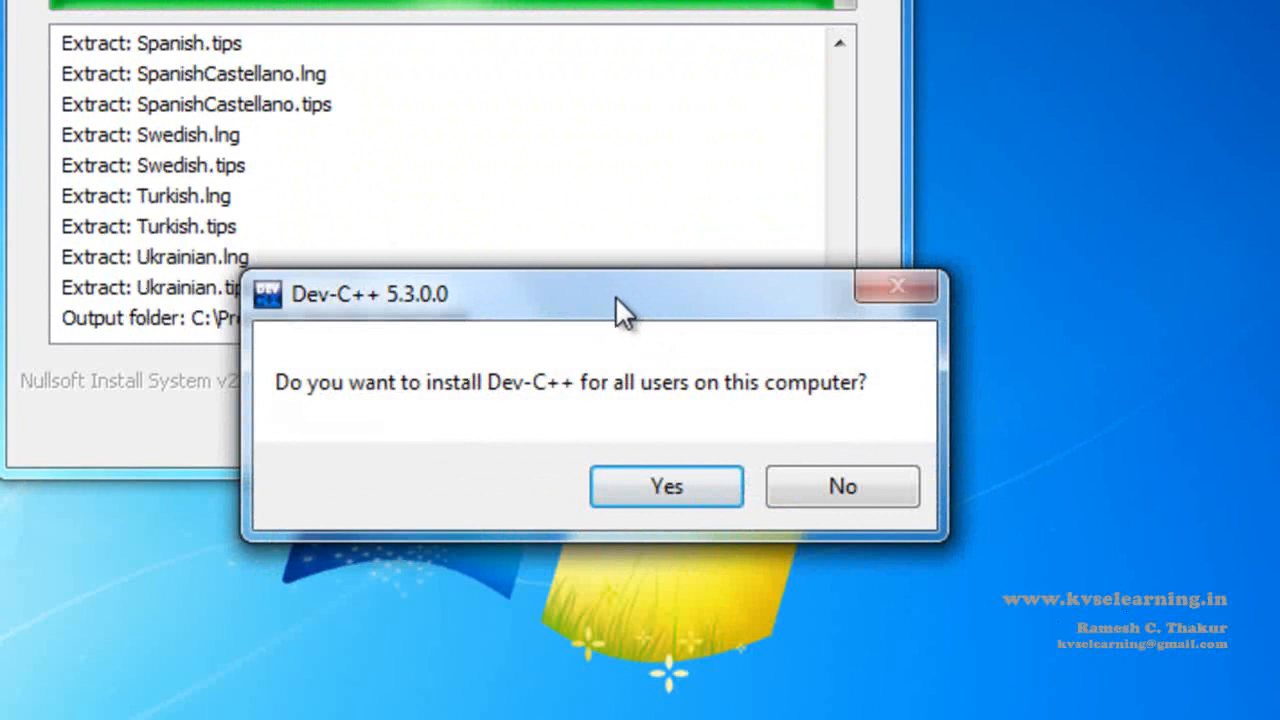
- Install Dev-C++ for all users on the computer and finish the setup with Run Dev-C++ 5.3.0.0 enabled
drag(615, 296, 397, 318)
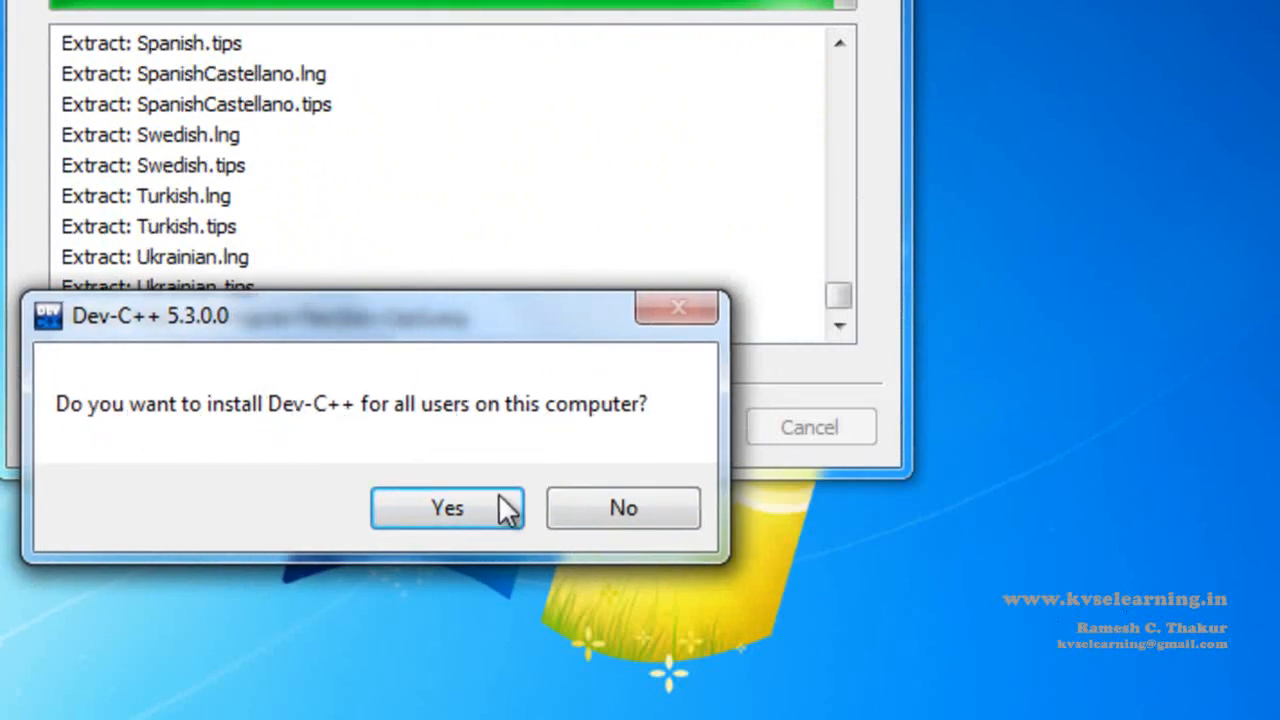
click(450, 512)
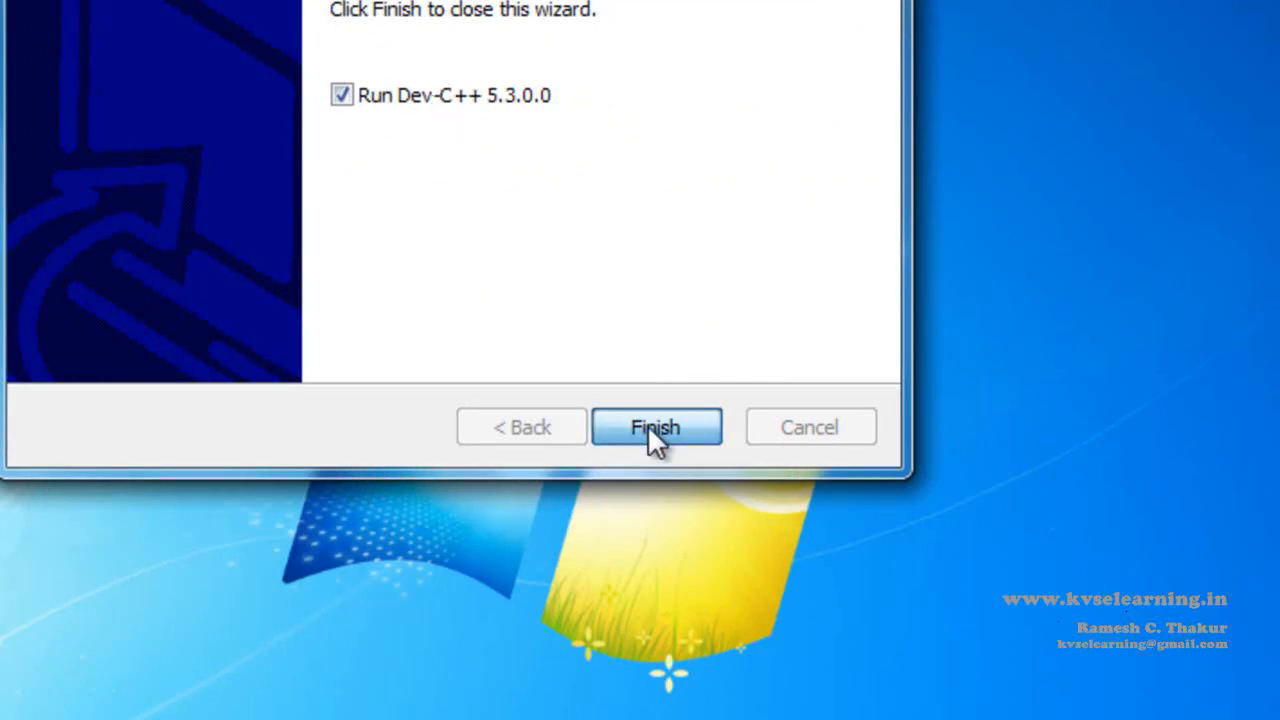
click(705, 425)
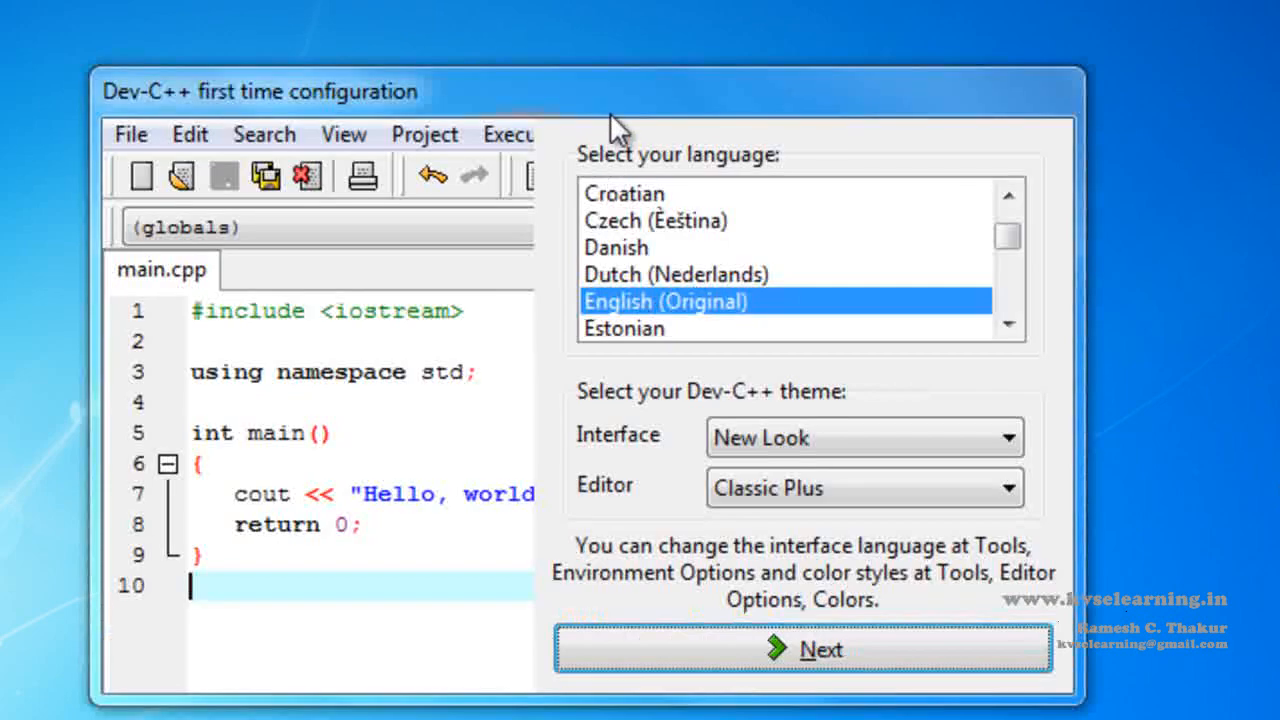
- Accept English (Original), the New Look interface and the Classic Plus editor theme, and keep the class browser and code completion feature enabled
drag(385, 90, 142, 0)
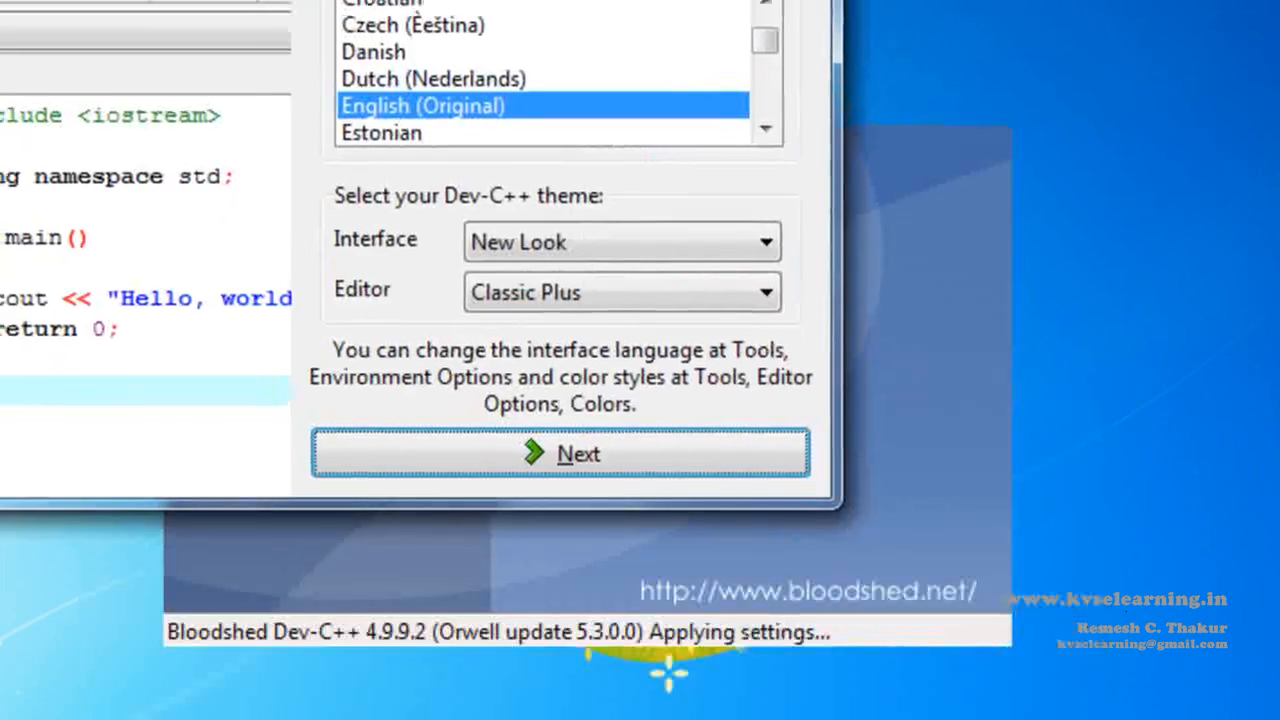
drag(372, 0, 441, 21)
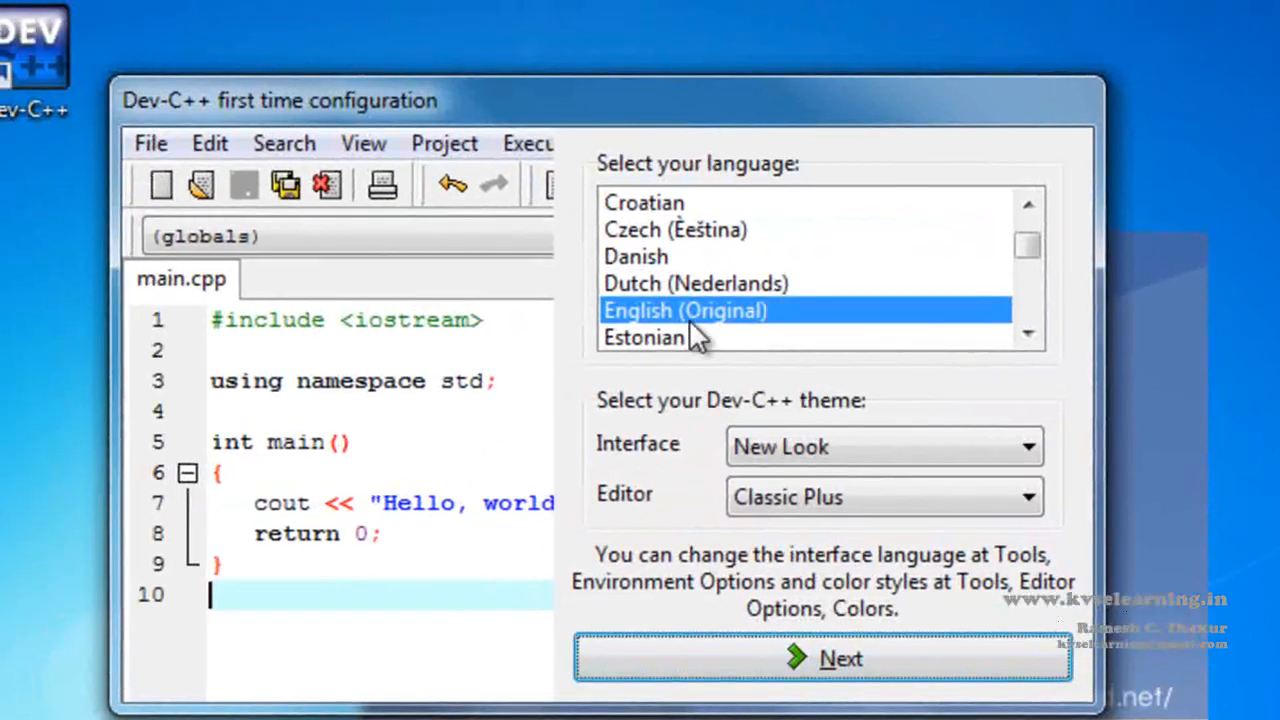
click(814, 668)
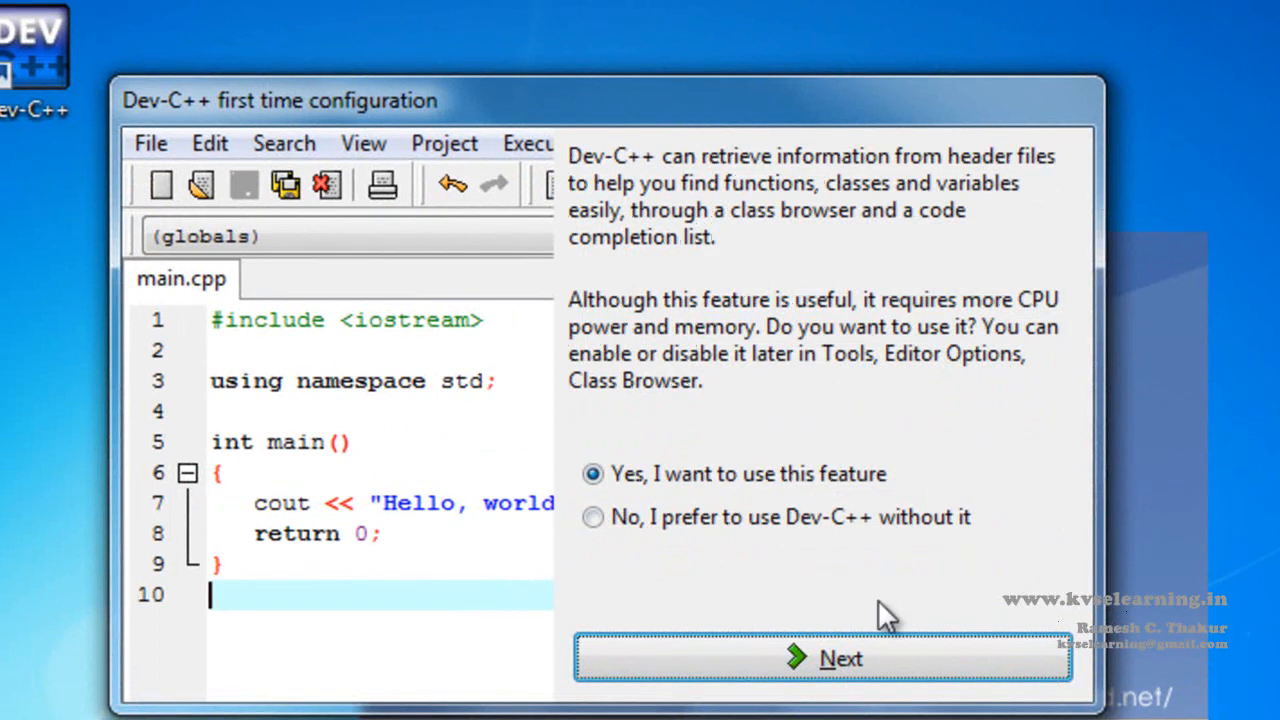
click(888, 648)
- Cache all headers for code completion, complete the first time configuration and close the tip of the day
click(657, 340)
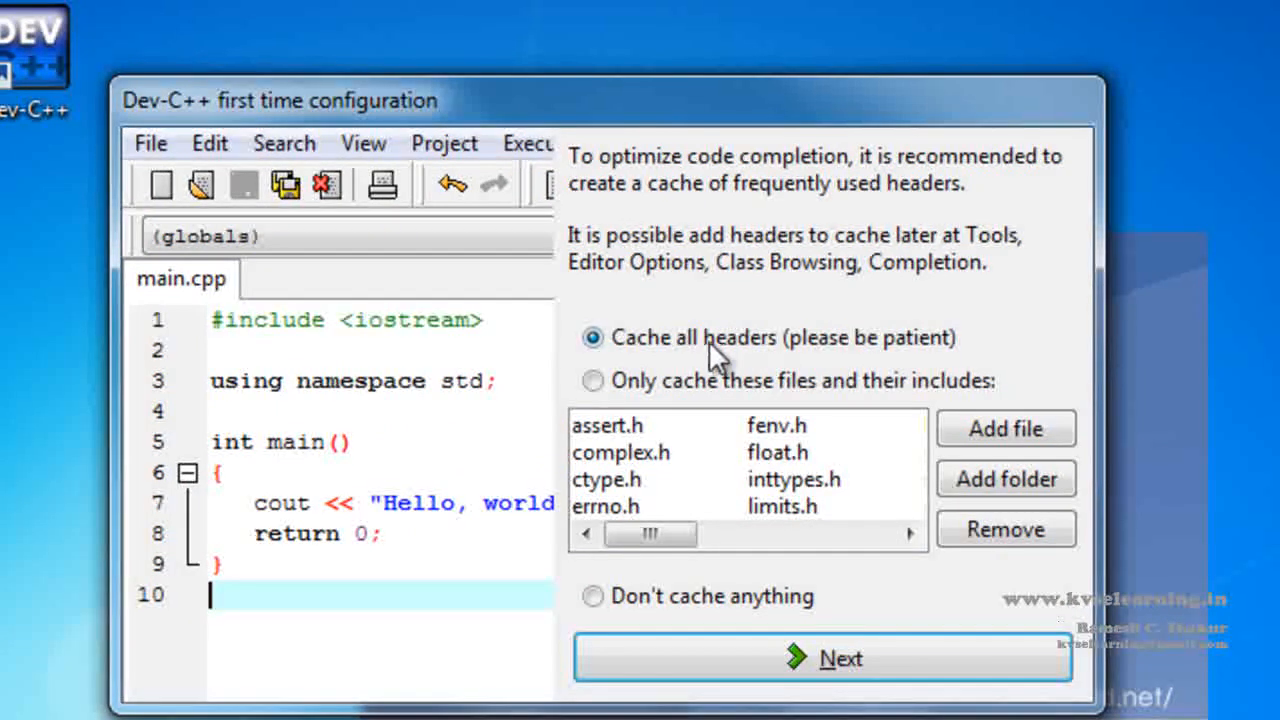
click(840, 668)
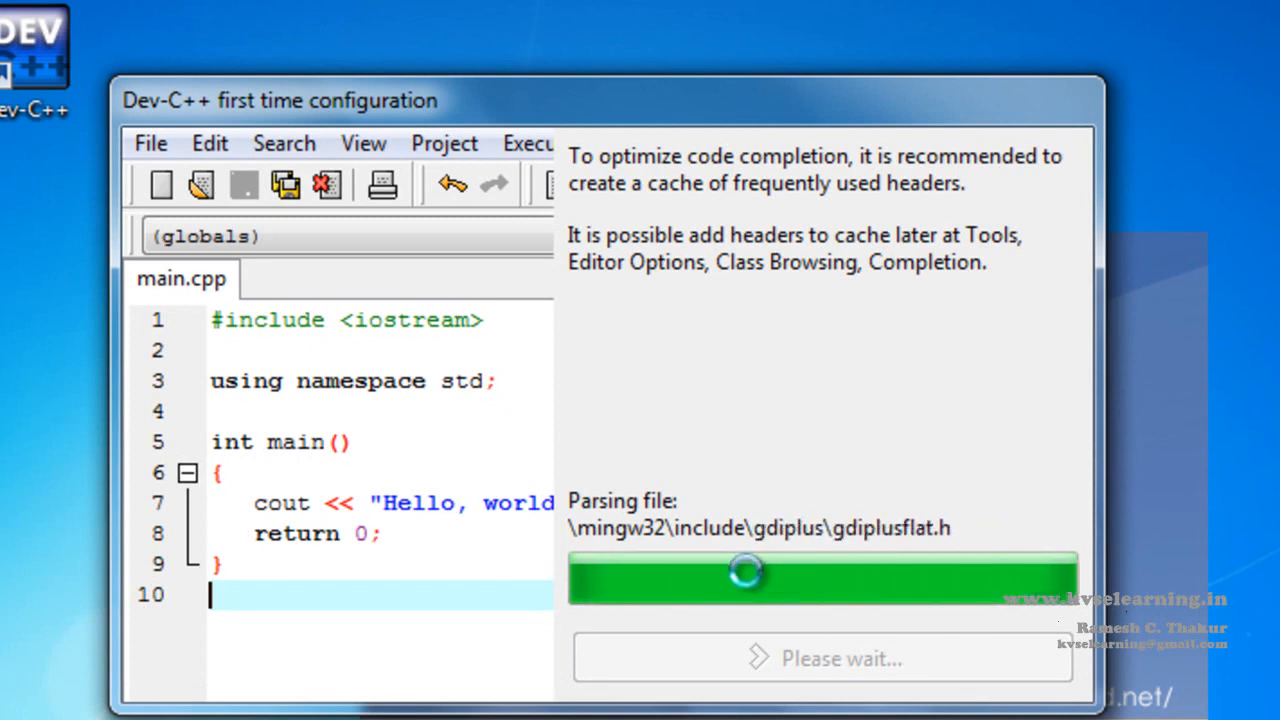
drag(741, 107, 728, 158)
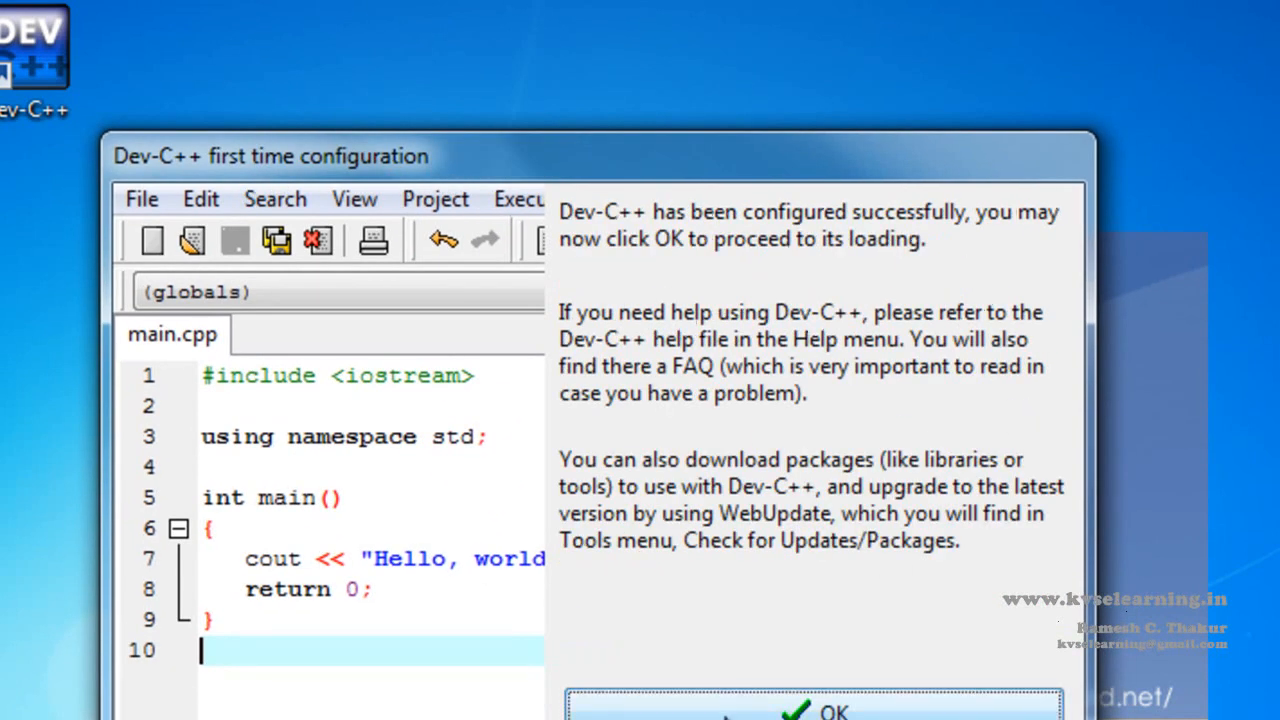
click(725, 710)
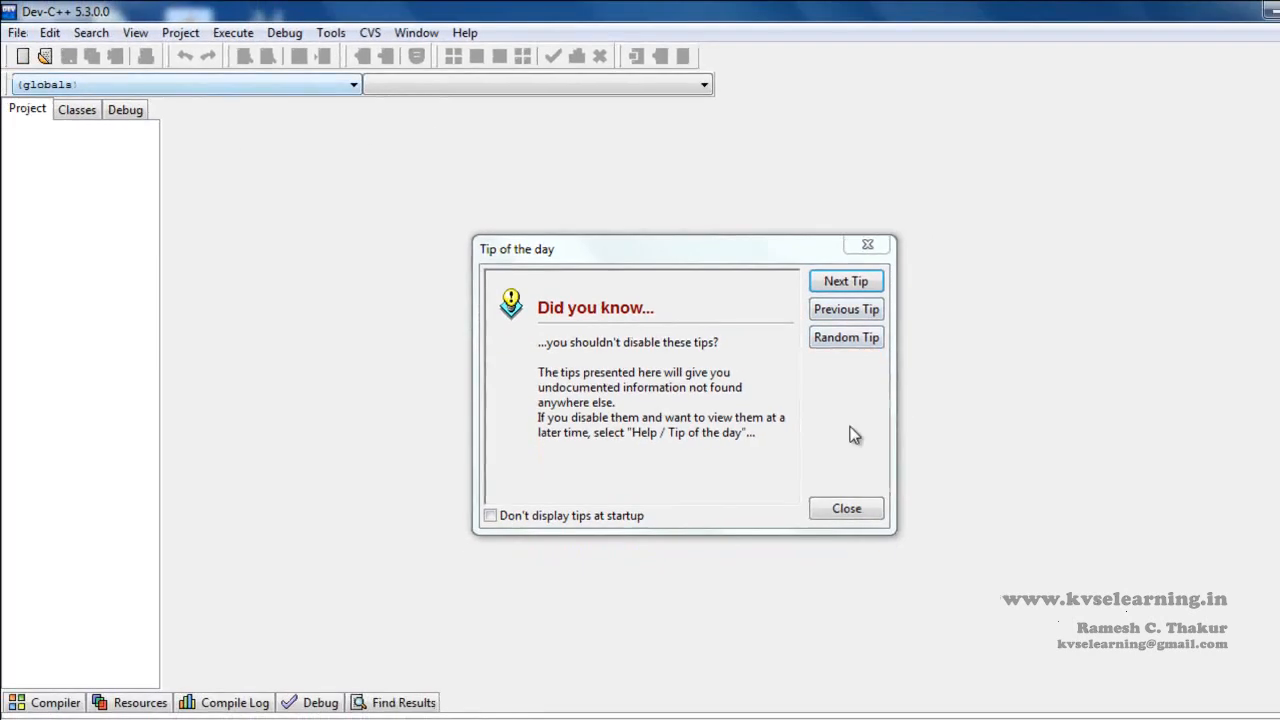
click(847, 510)
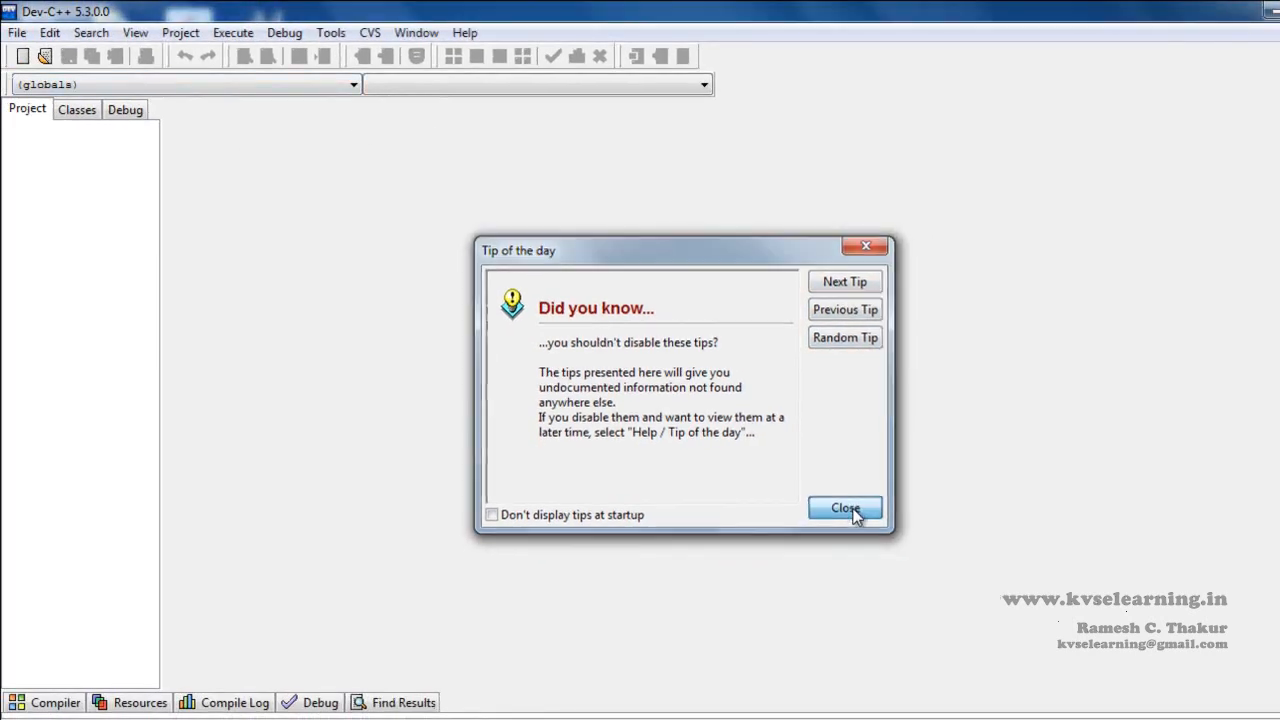
click(370, 36)
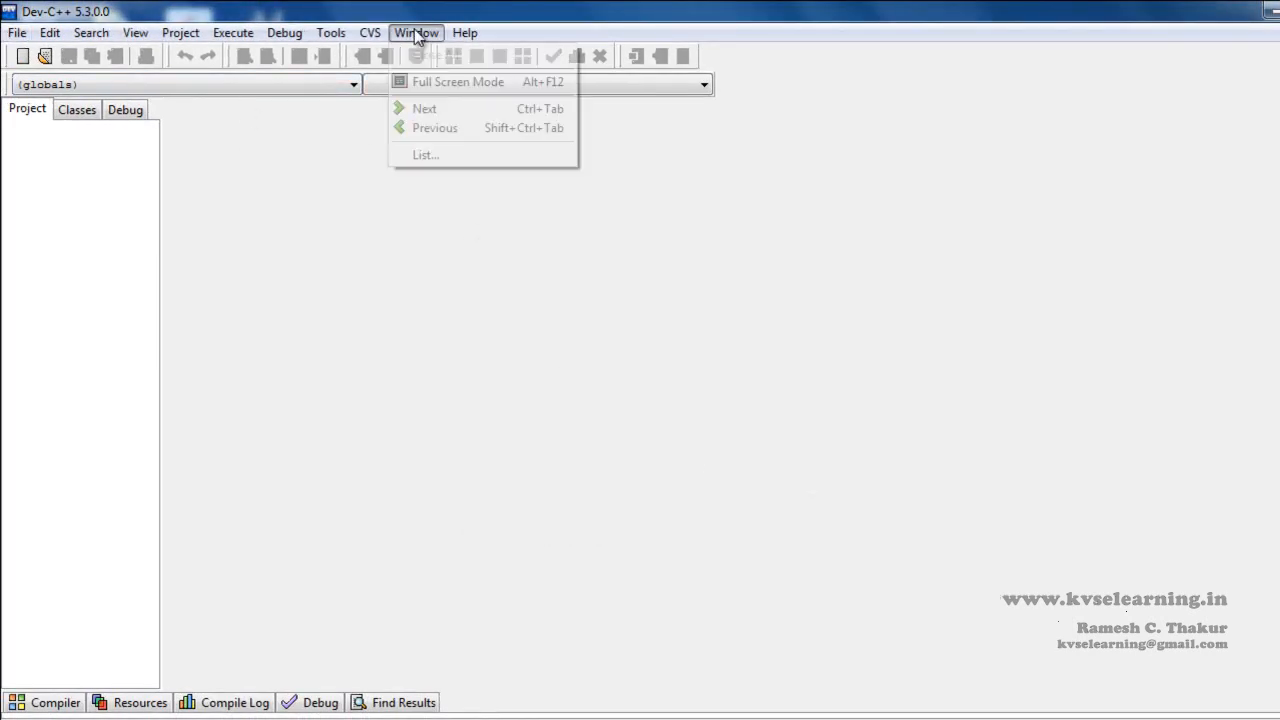
mouse_move(34, 56)
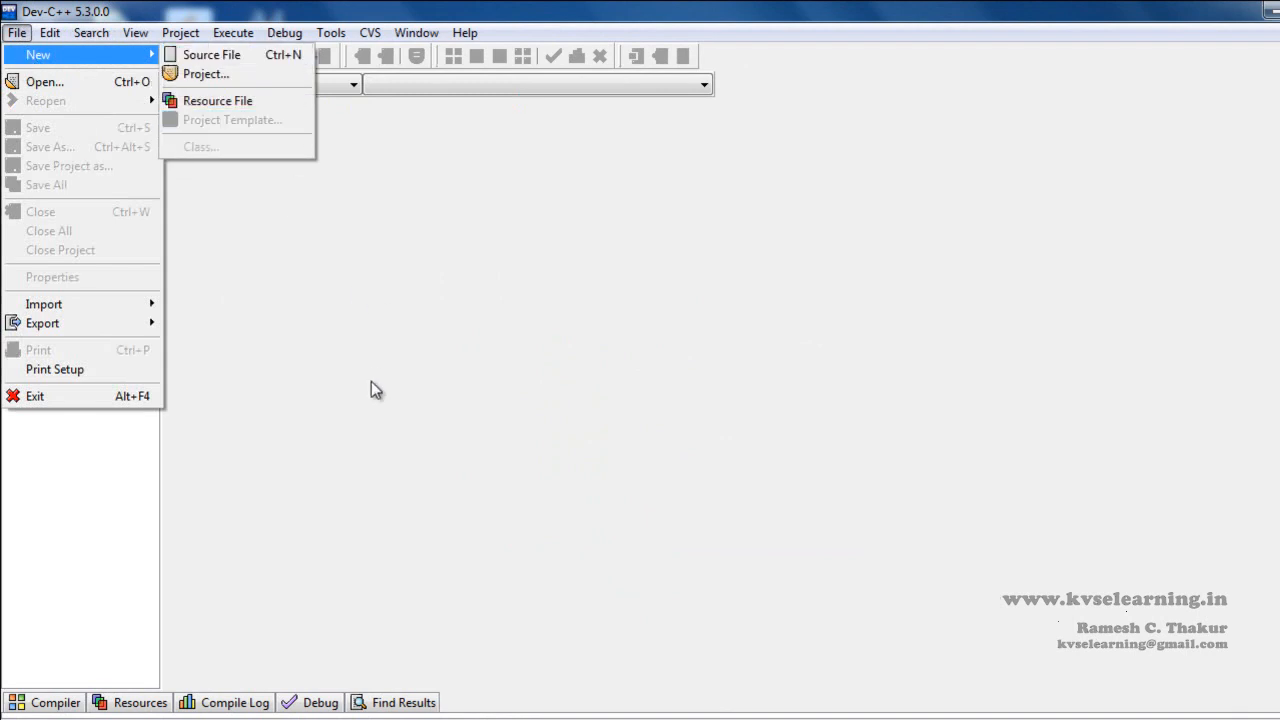
click(438, 215)
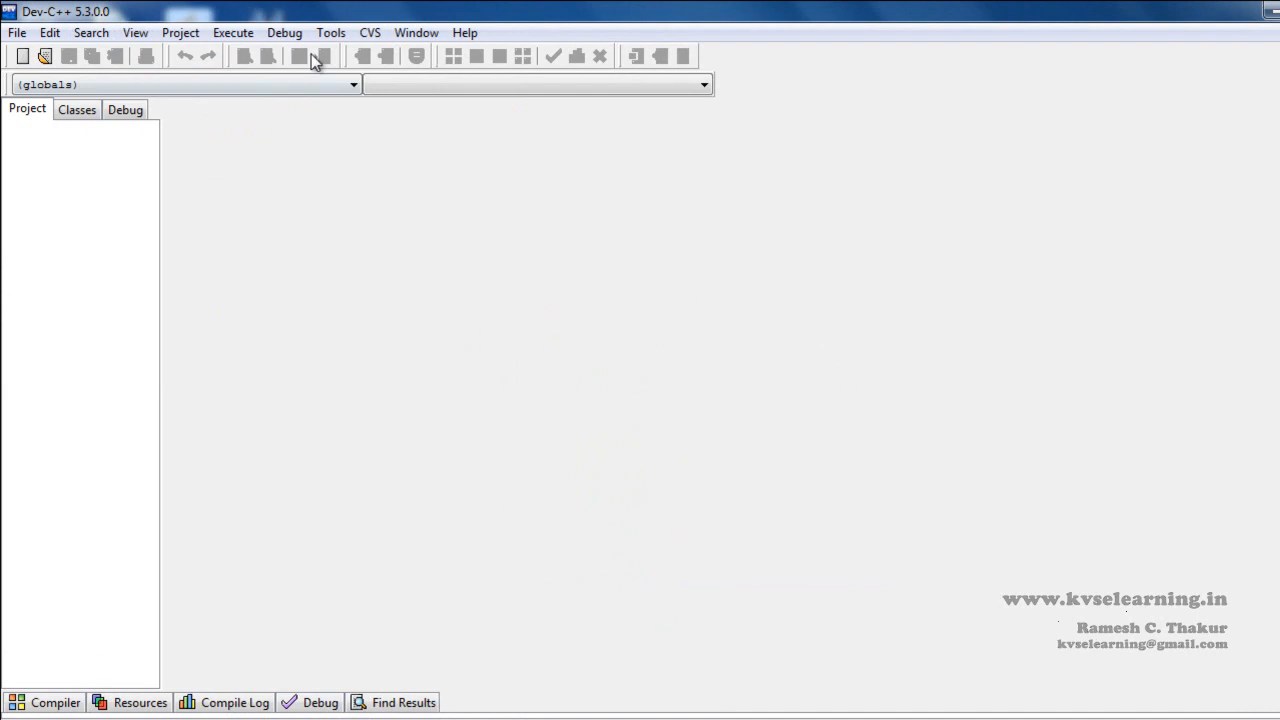
- Open the Compiler Options and check which compiler set is configured
click(327, 33)
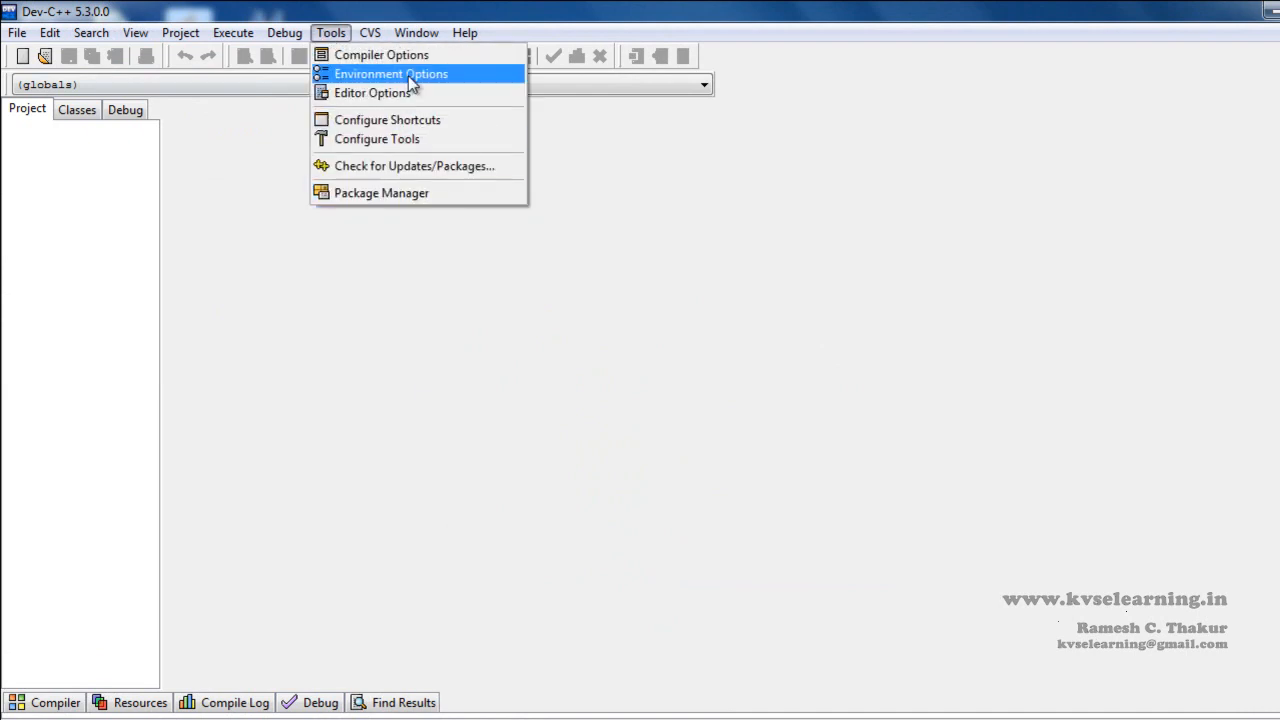
click(349, 58)
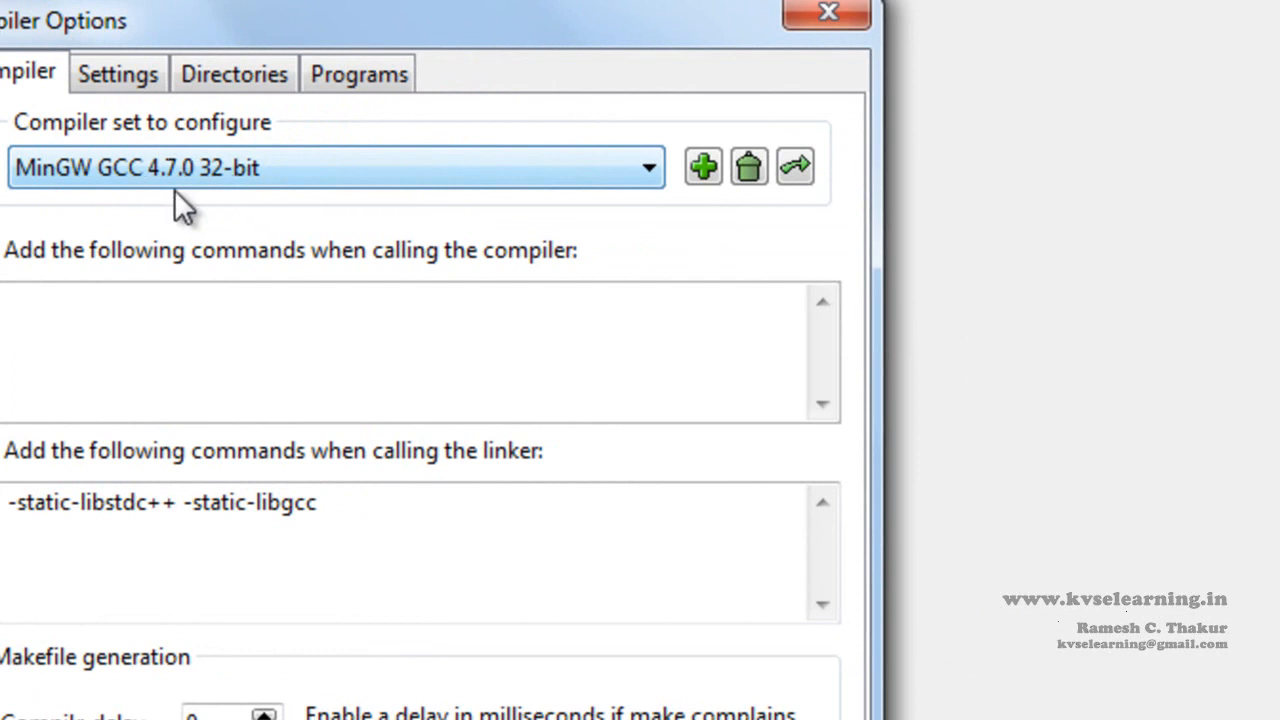
click(231, 179)
click(269, 178)
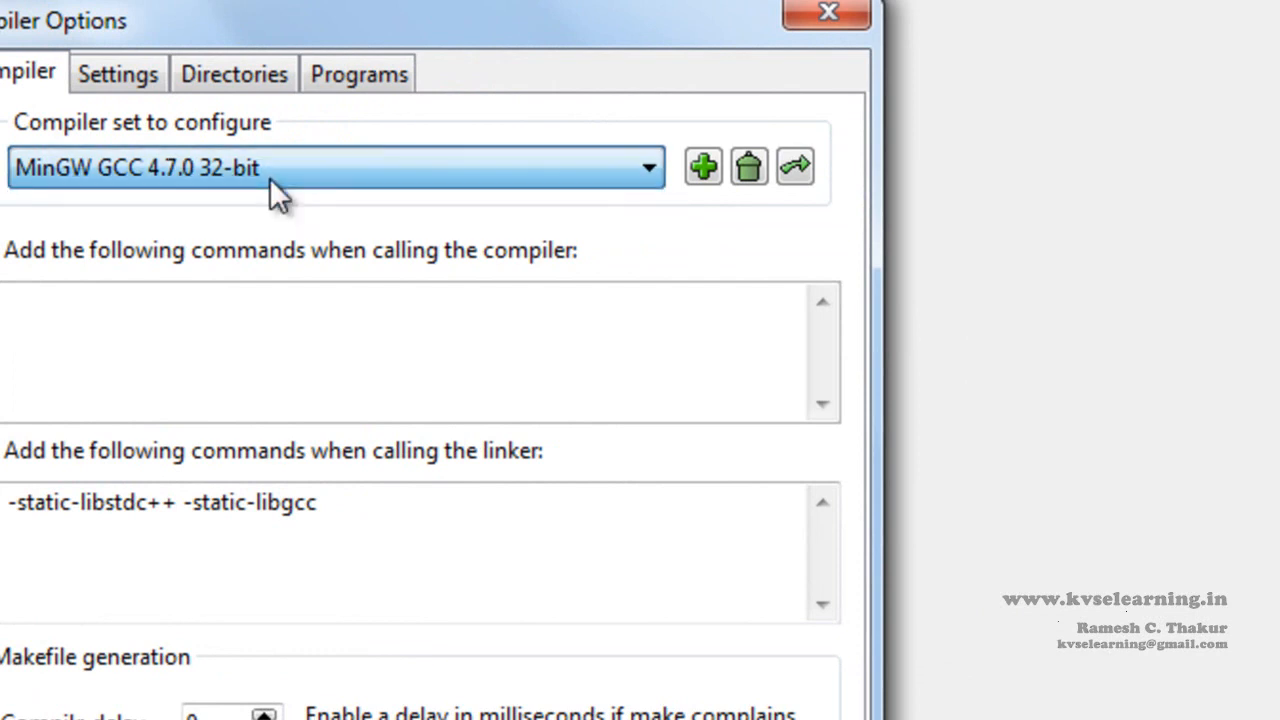
- Examine the Settings, Directories and Programs pages of the compiler options and return to the Compiler page
click(130, 85)
click(193, 82)
click(321, 78)
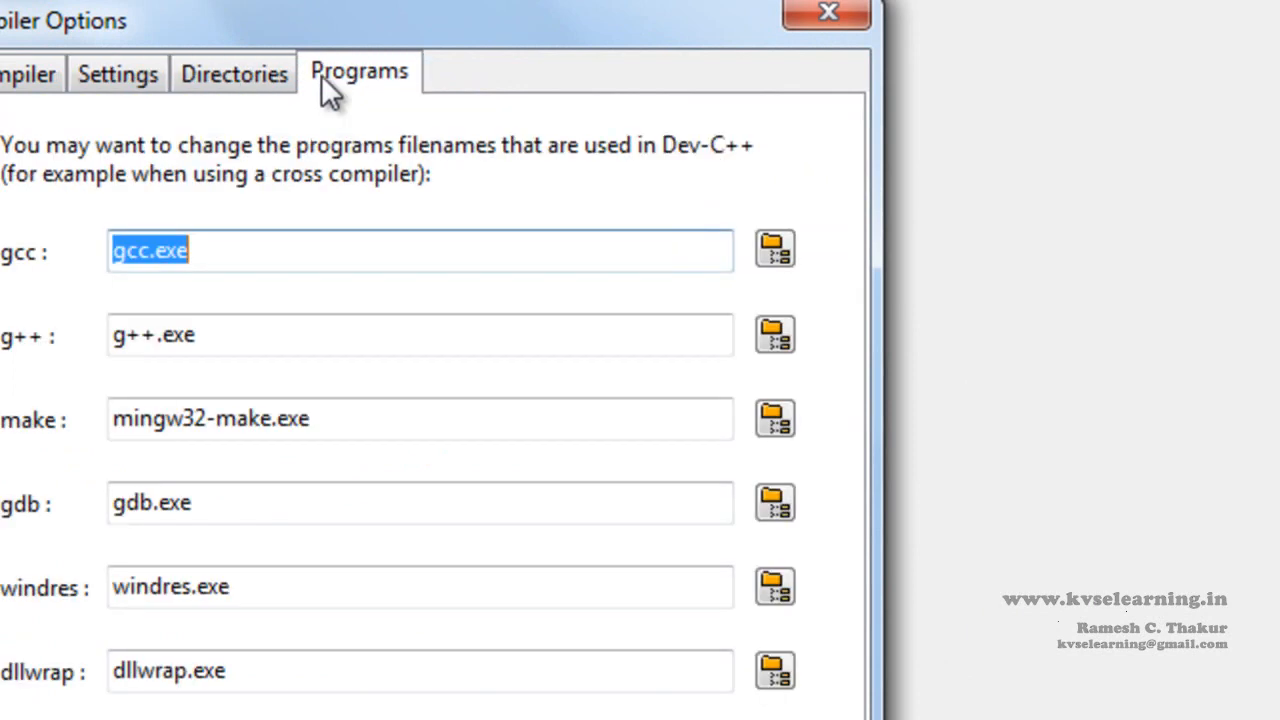
click(247, 76)
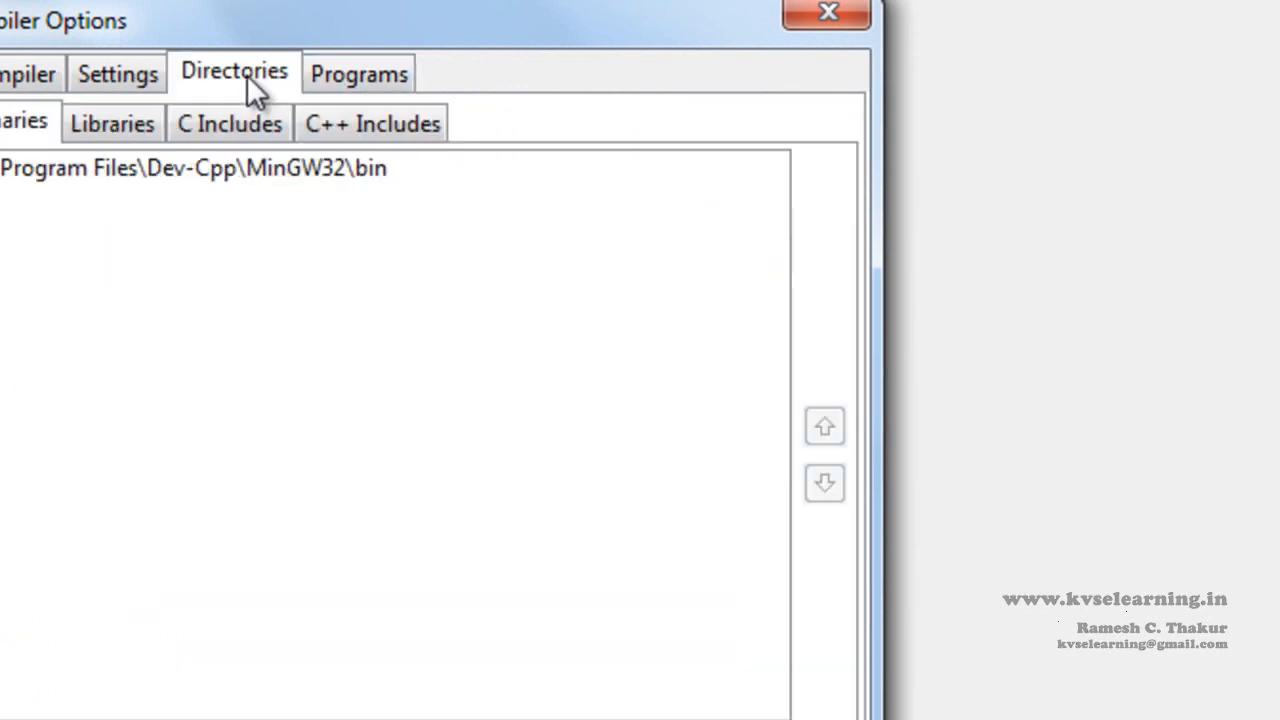
click(365, 85)
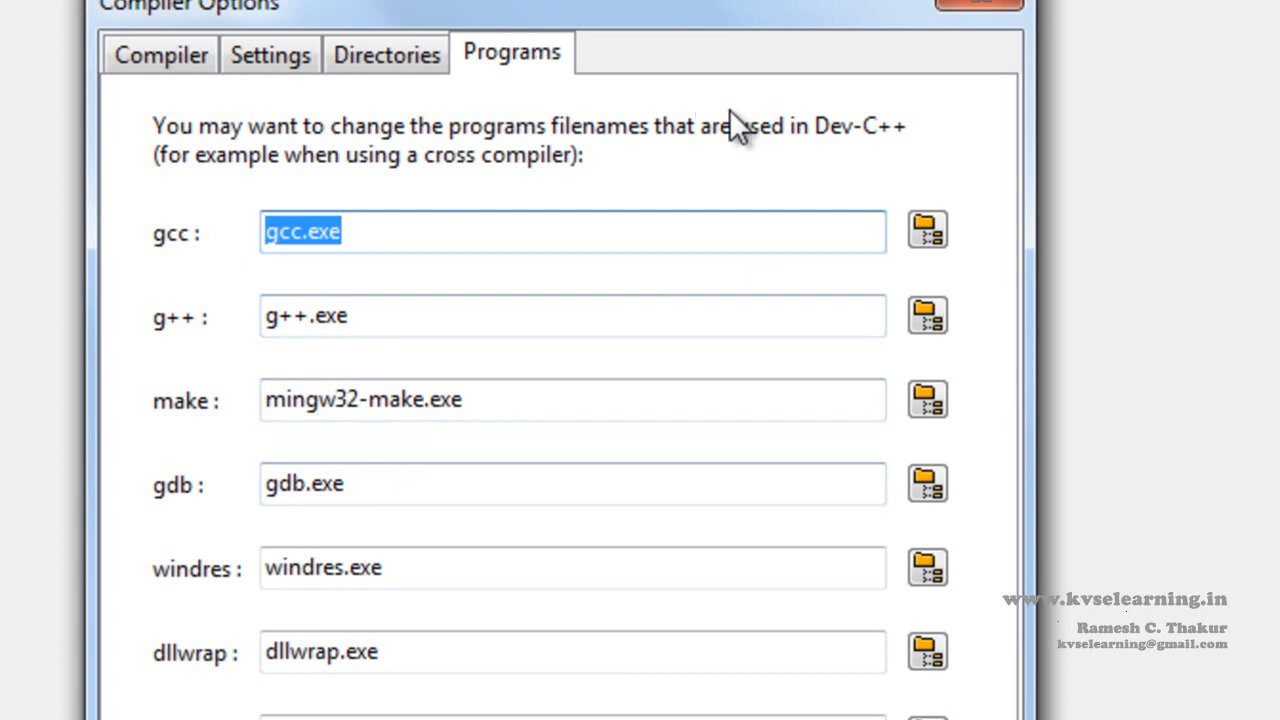
click(398, 40)
click(250, 55)
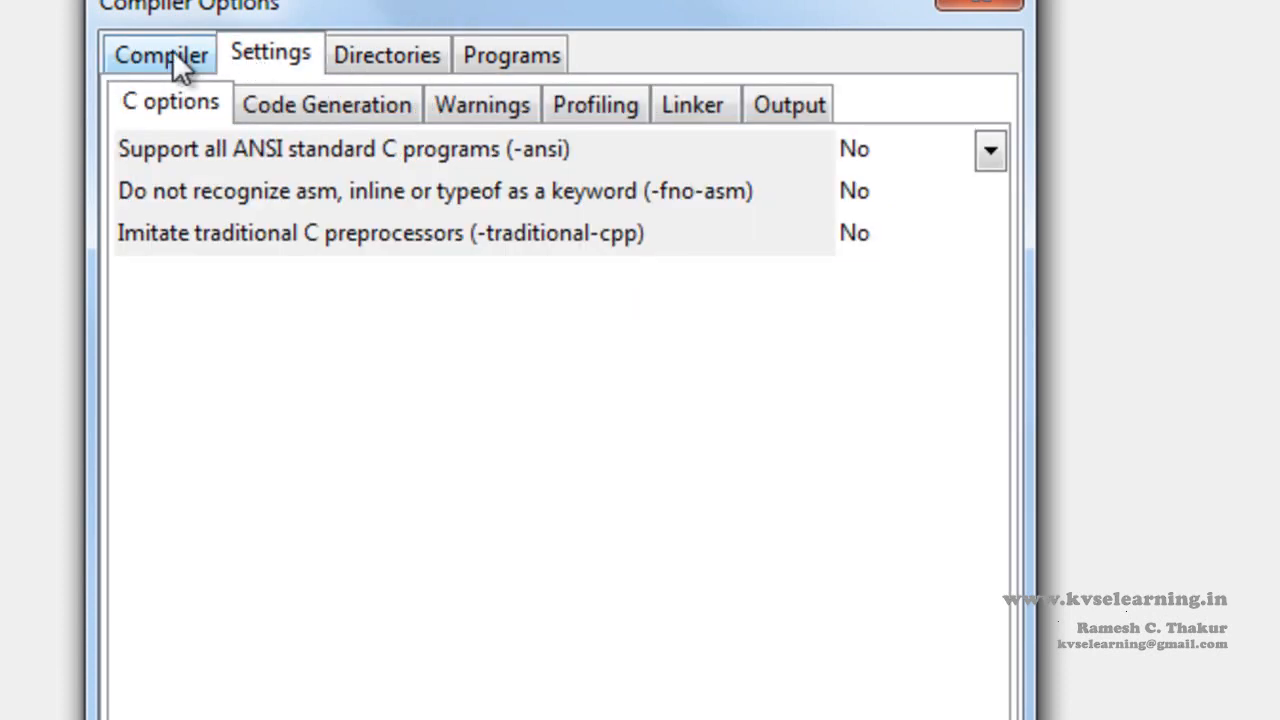
click(173, 57)
click(277, 58)
click(364, 60)
click(476, 56)
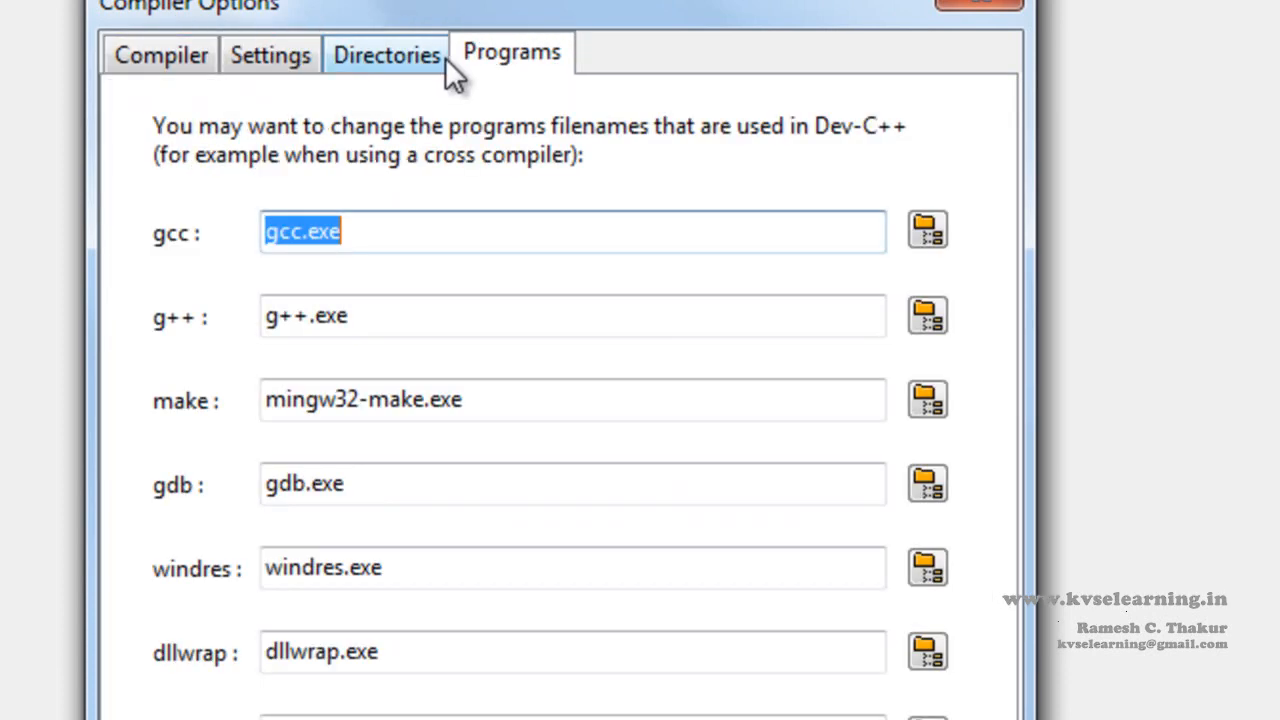
click(420, 57)
click(222, 56)
click(155, 55)
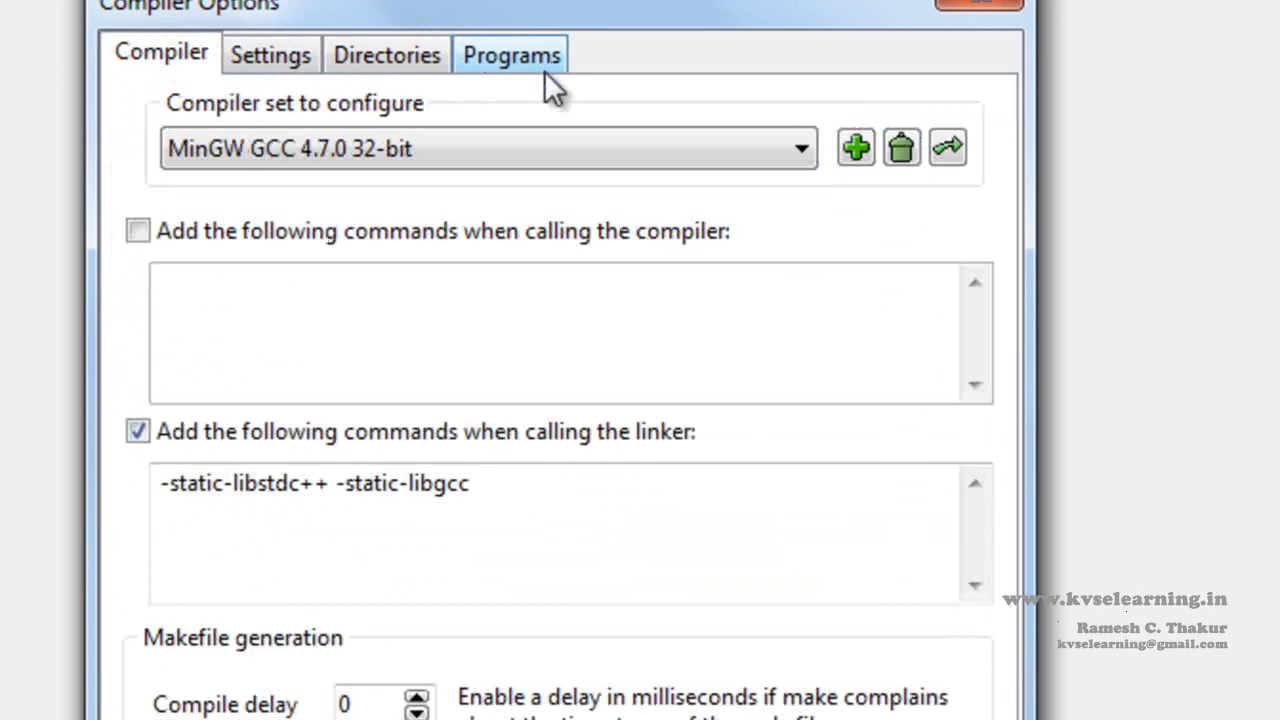